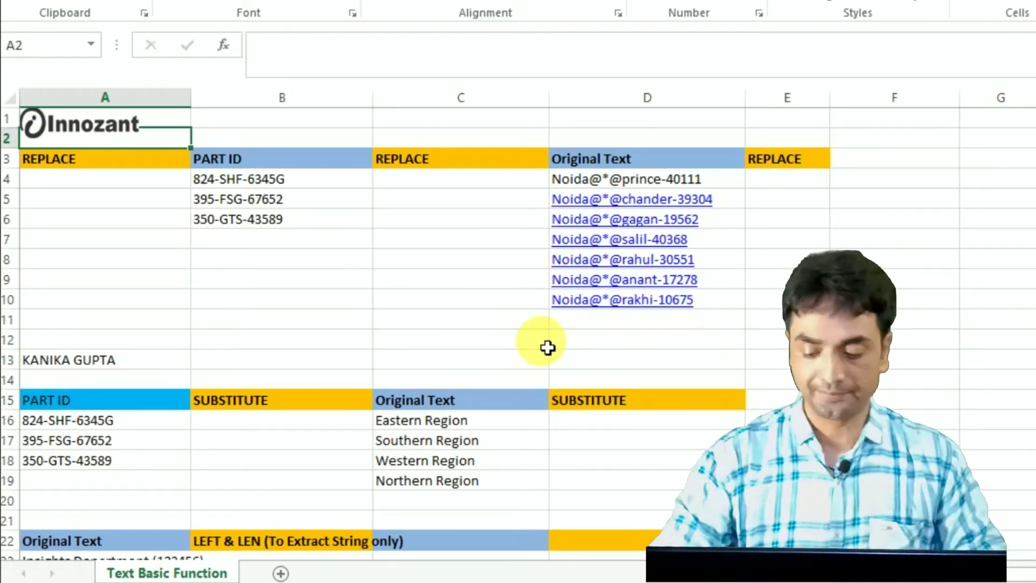
# Move the selection down to the first cell under the REPLACE header
pyautogui.press('Down')
pyautogui.press('Down')
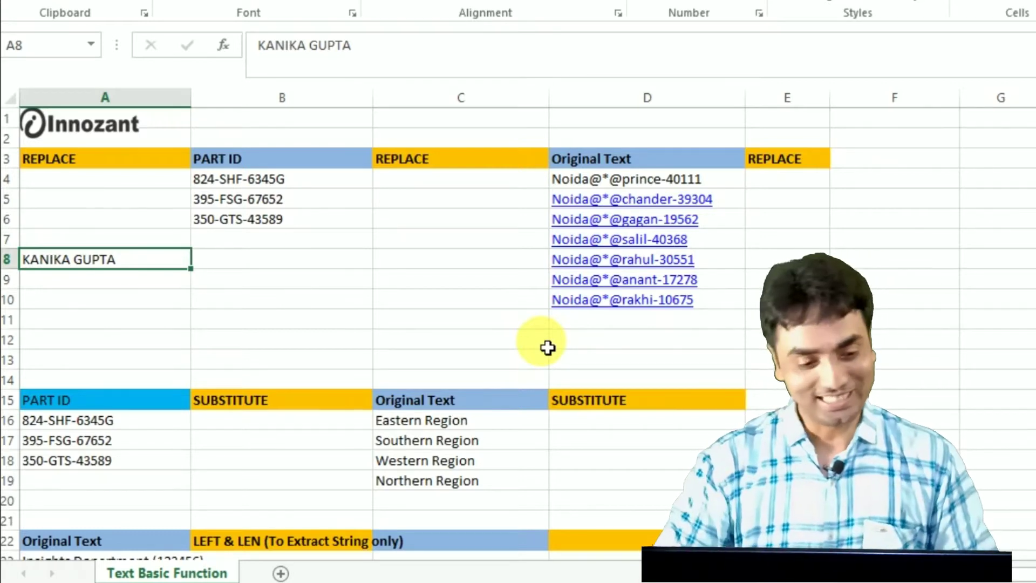
# Enter =REPLACE(A8,8,5,"Sharma") in A4 and reopen it to review the arguments
pyautogui.press('Up')
pyautogui.press('Up')
pyautogui.press('Up')
pyautogui.press('Up')
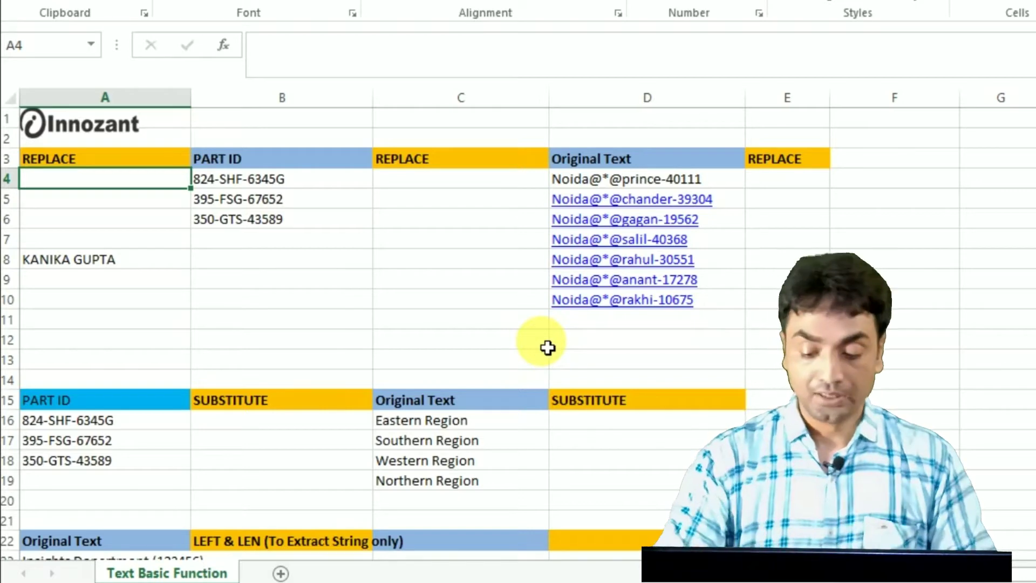
pyautogui.write('=rep')
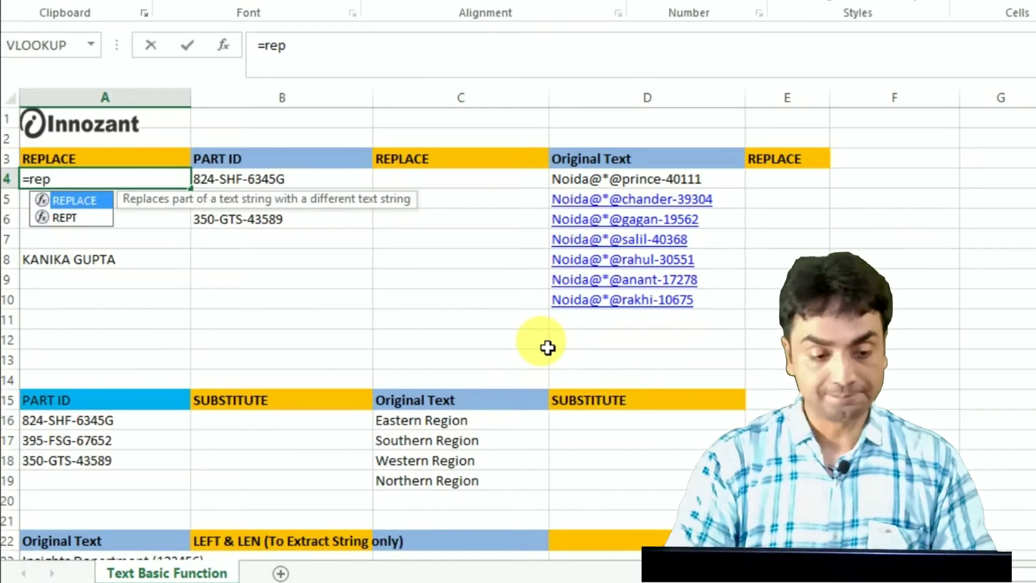
pyautogui.press('Tab')
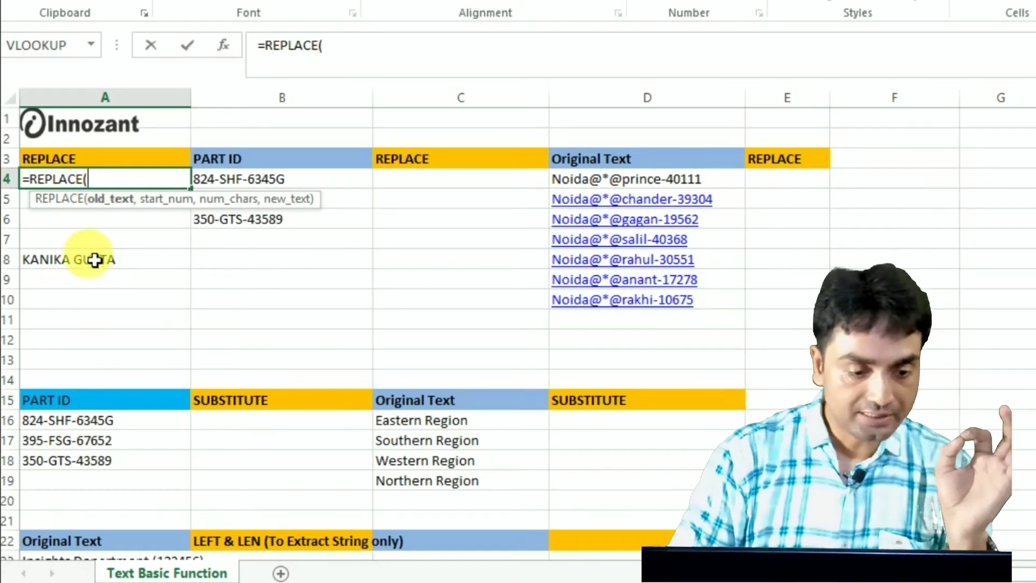
pyautogui.click(76, 269)
pyautogui.write(',')
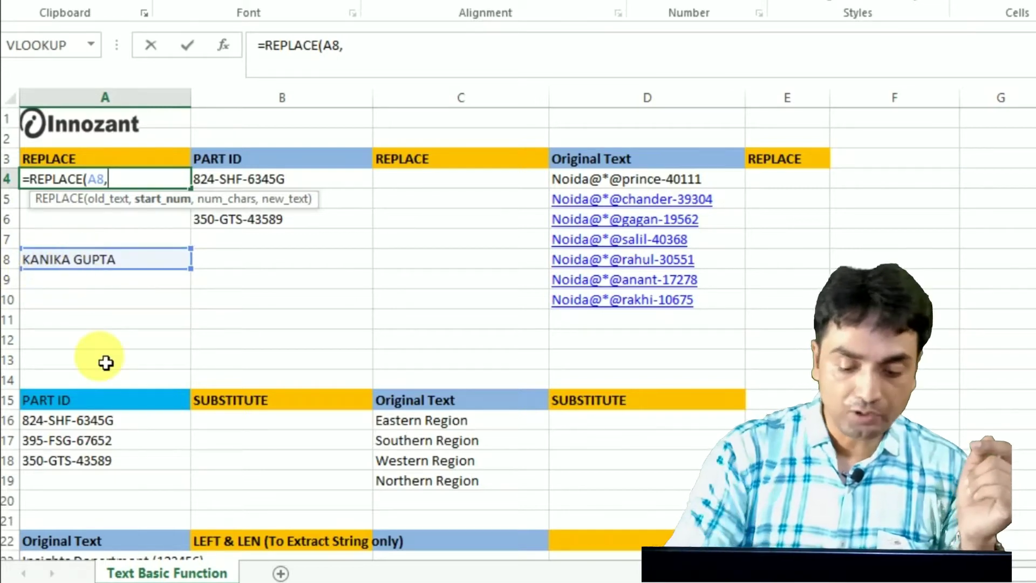
pyautogui.write('8,')
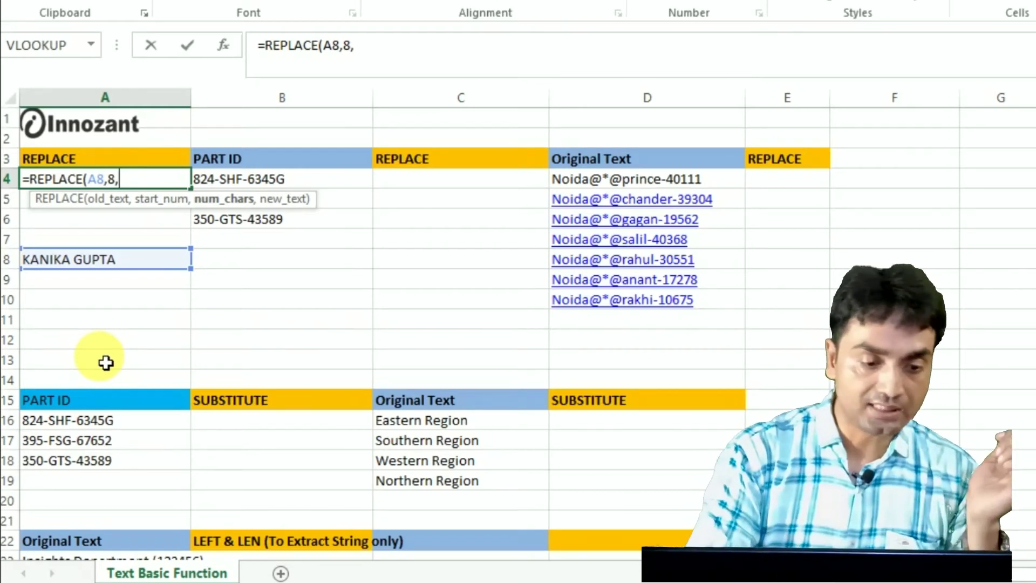
pyautogui.write('5')
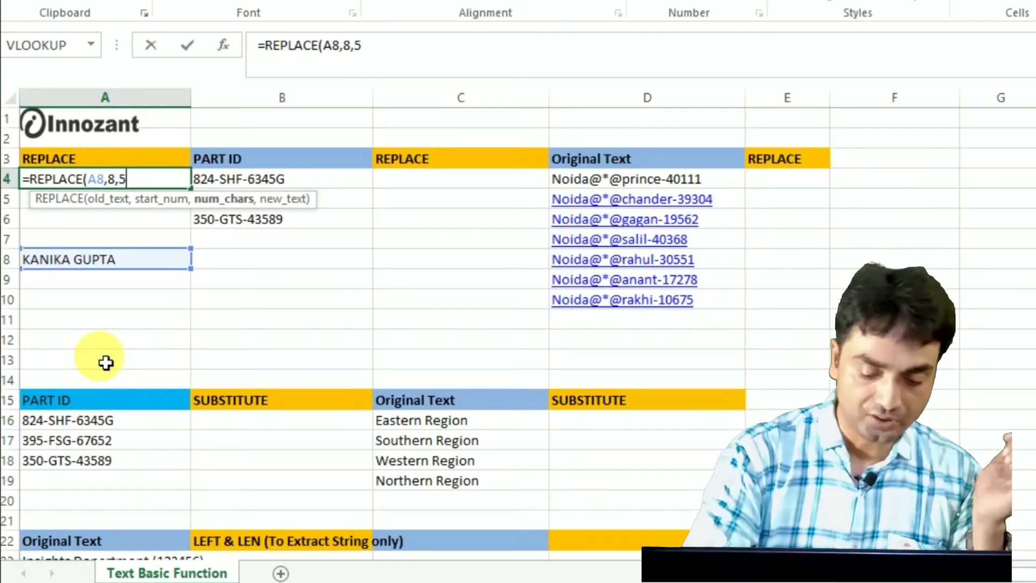
pyautogui.write(',"Shar')
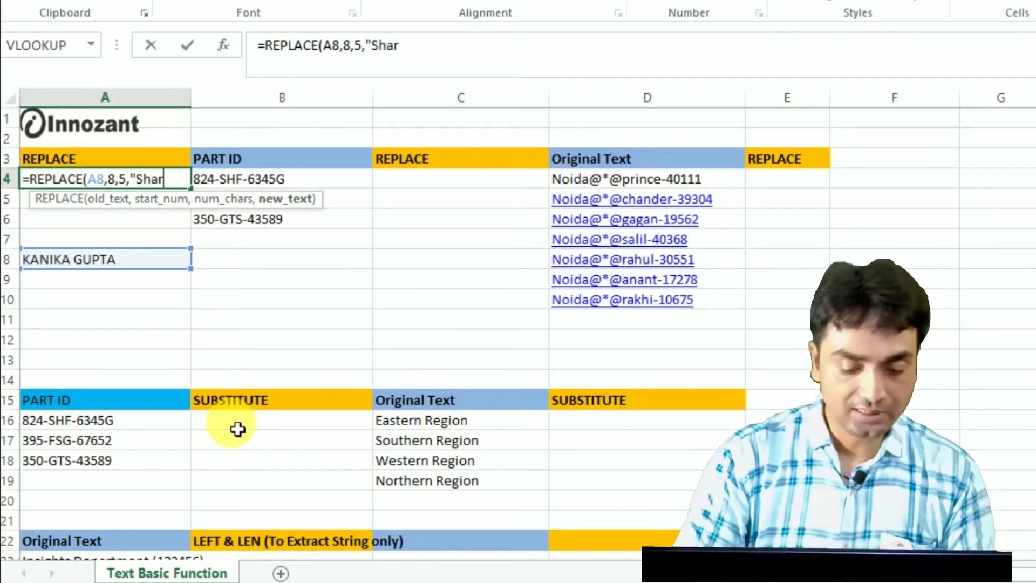
pyautogui.write('")')
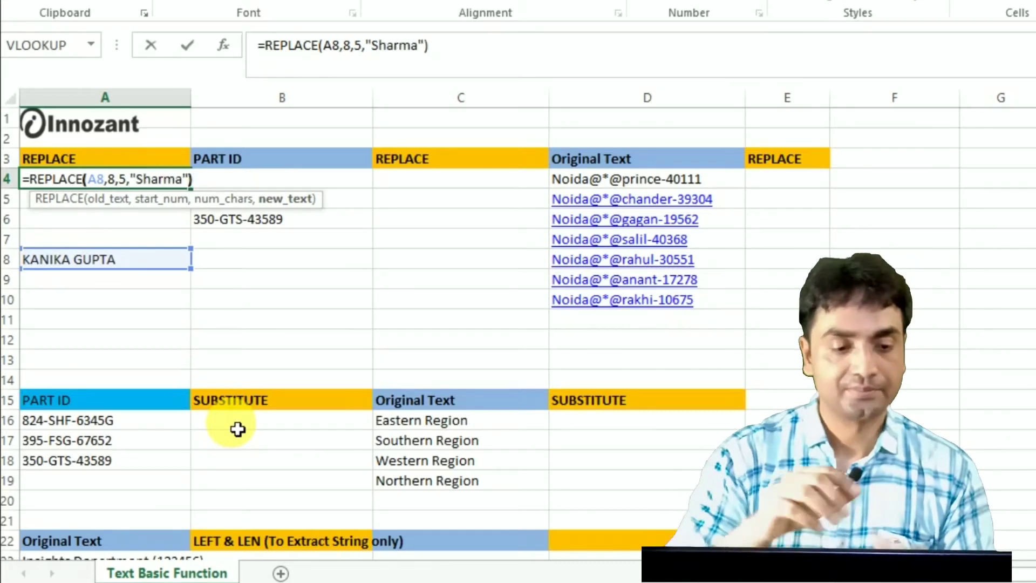
pyautogui.press('Return')
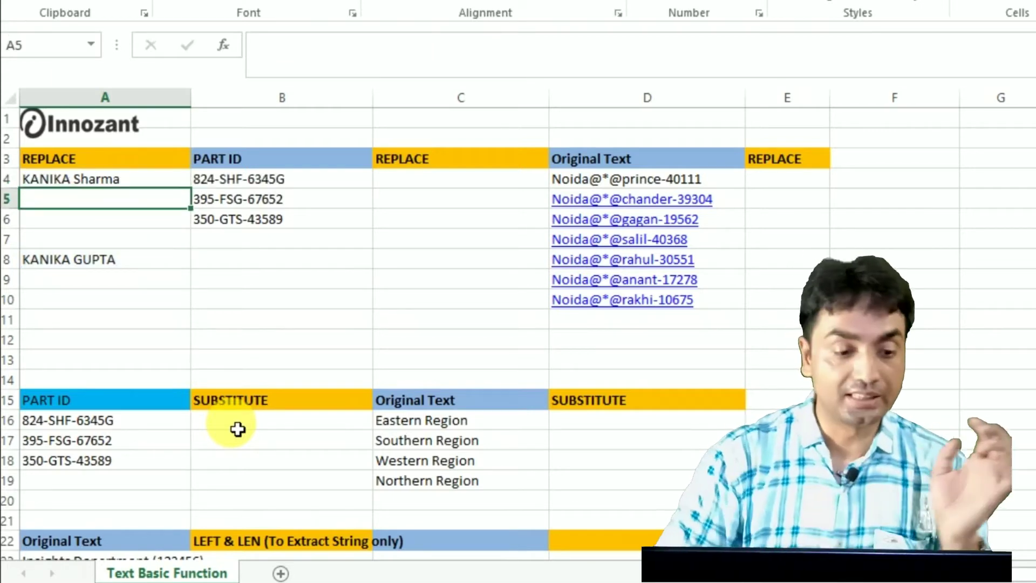
pyautogui.doubleClick(113, 181)
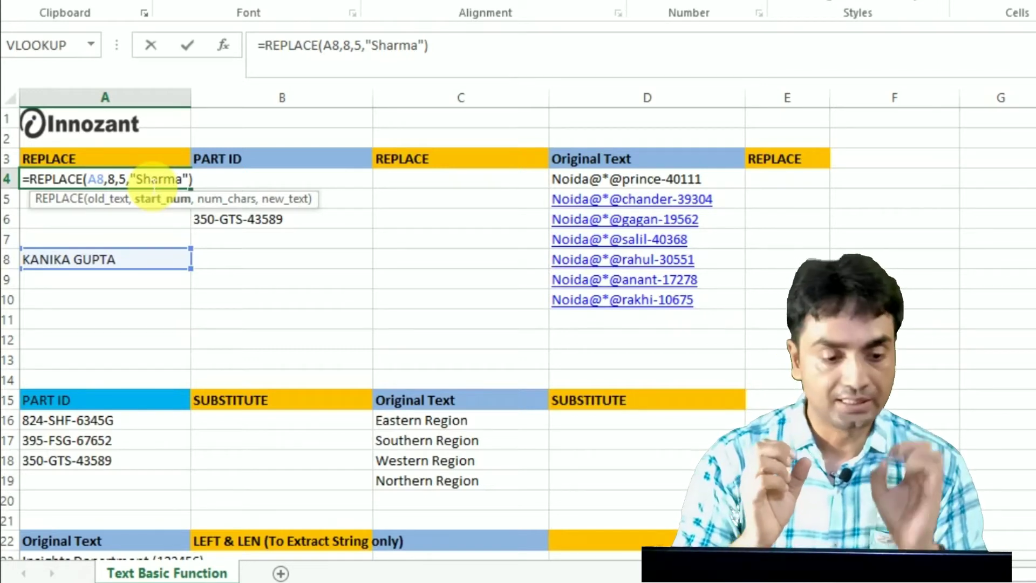
pyautogui.press('Return')
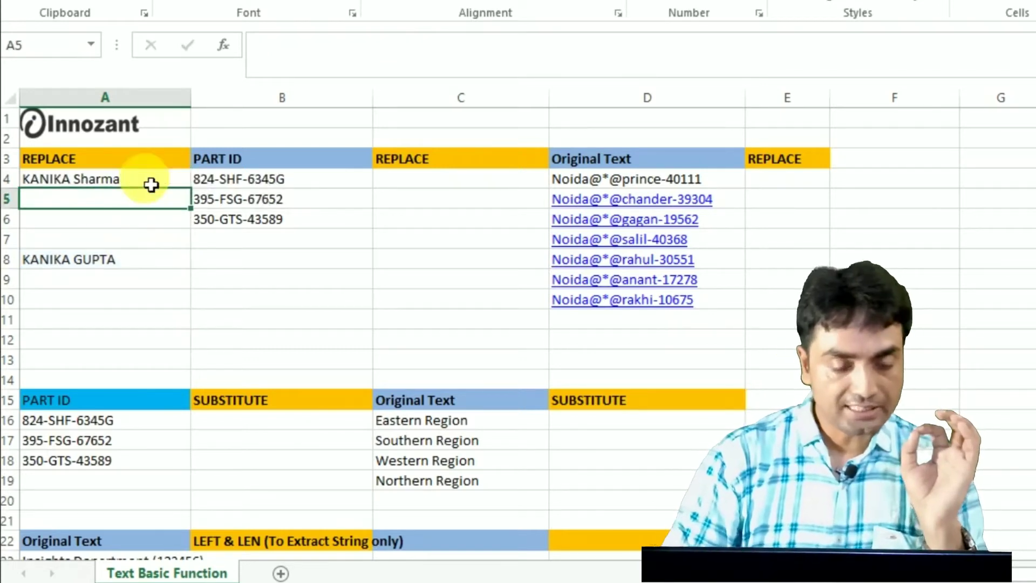
# Paste the A4 REPLACE result into C2, then delete it again
pyautogui.click(152, 184)
pyautogui.press('Right')
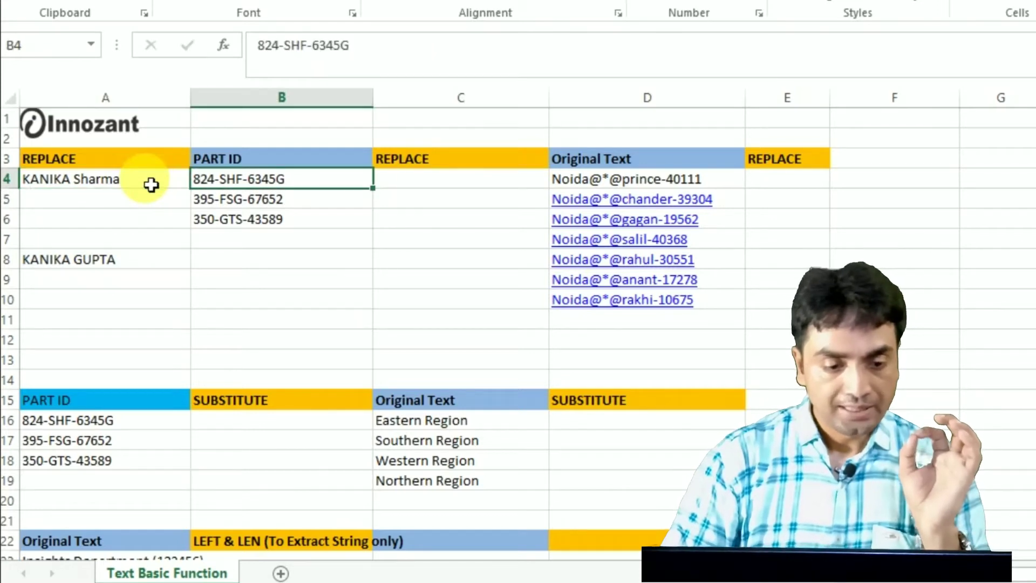
pyautogui.press('Right')
pyautogui.press('Right')
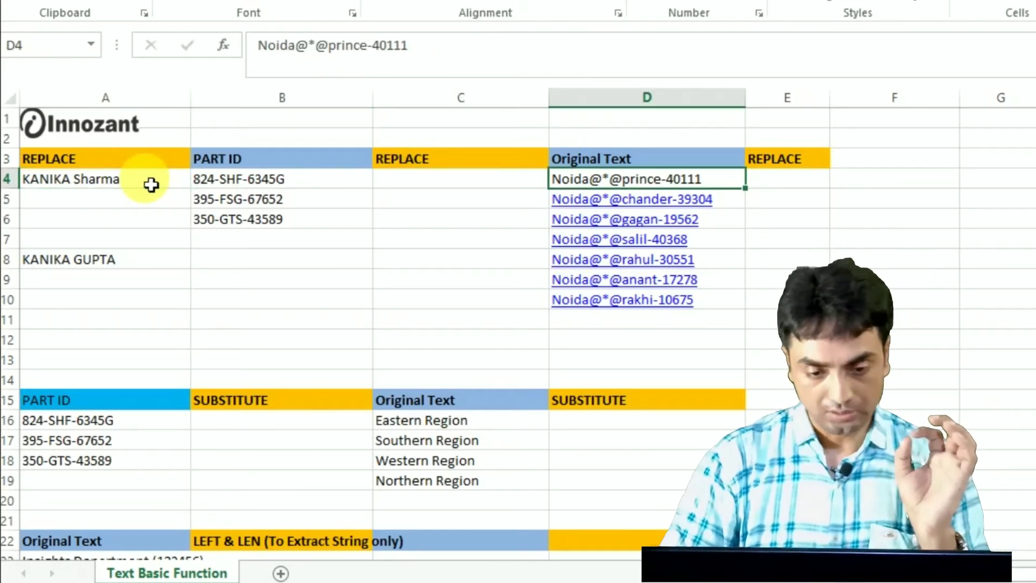
pyautogui.press('Right')
pyautogui.press('Left')
pyautogui.press('Left')
pyautogui.press('Left')
pyautogui.press('Right')
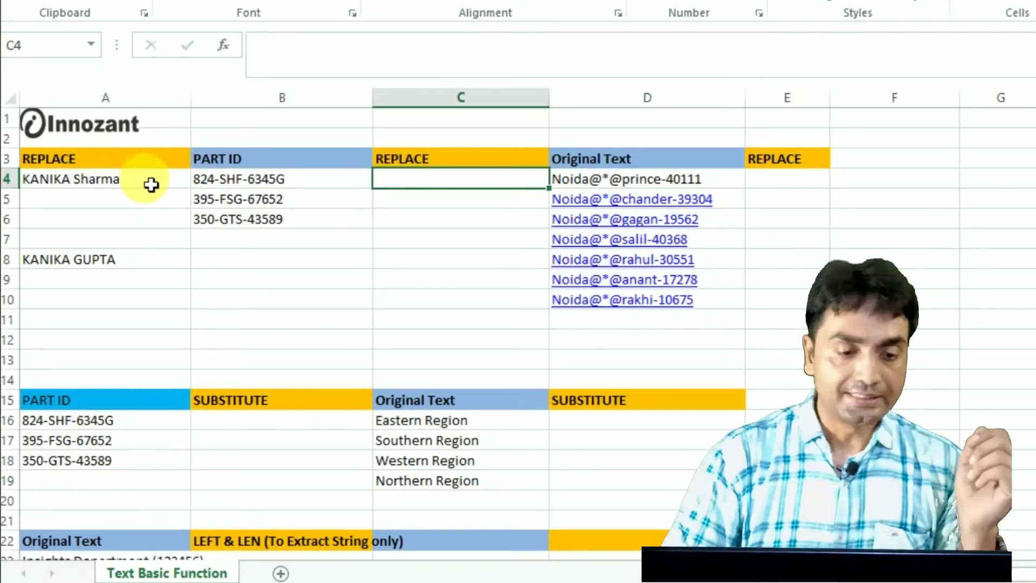
pyautogui.press('Left')
pyautogui.press('Left')
pyautogui.press('Right')
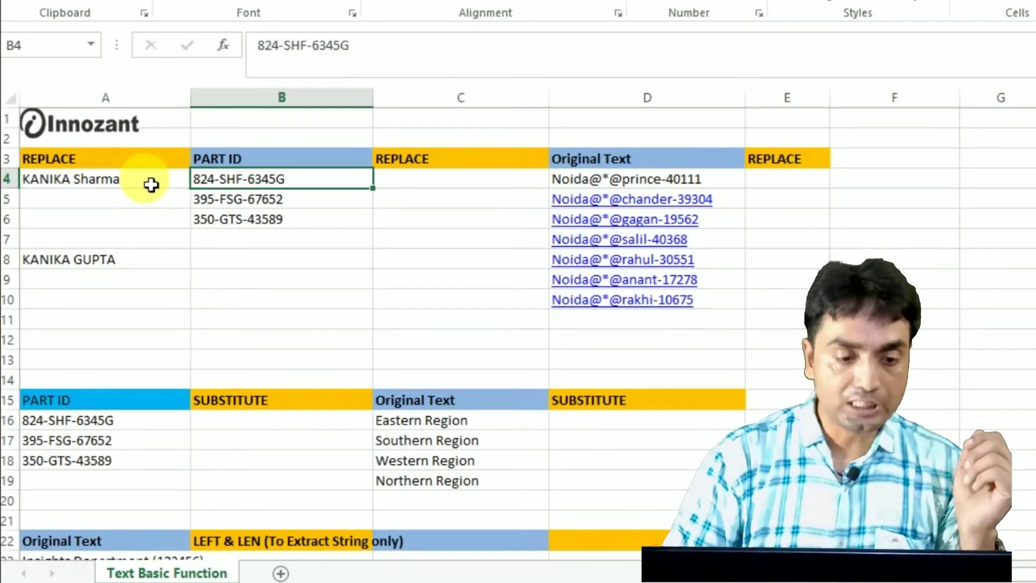
pyautogui.press('Left')
pyautogui.hotkey('ctrl', 'c')
pyautogui.press('Right')
pyautogui.press('Right')
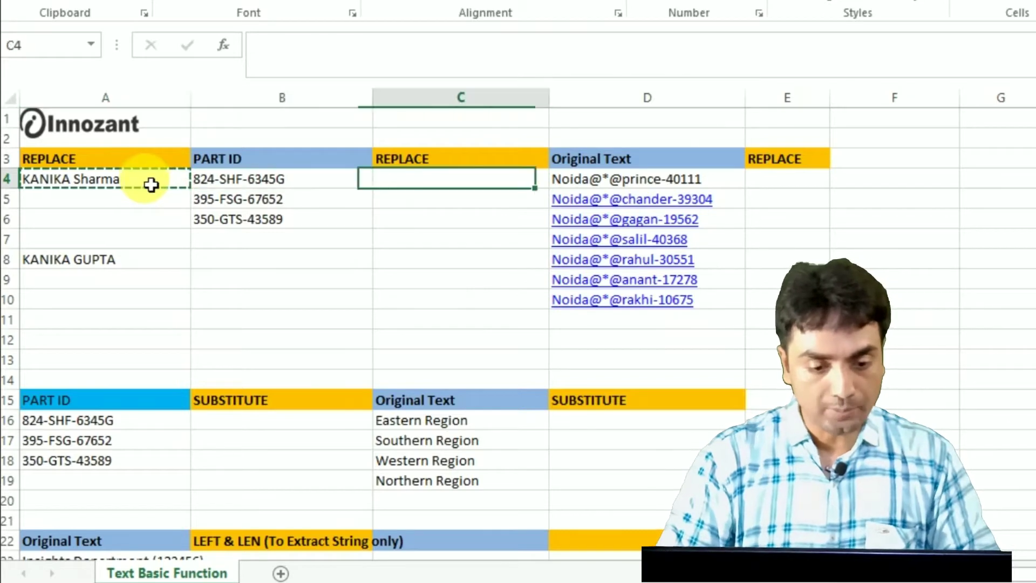
pyautogui.press('Up')
pyautogui.press('Up')
pyautogui.hotkey('ctrl', 'v')
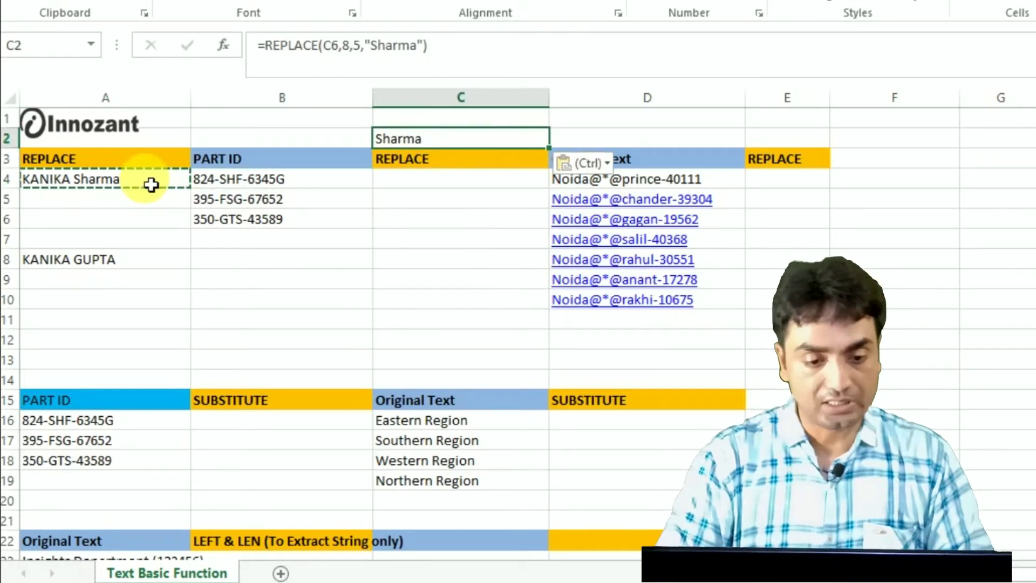
pyautogui.press('Delete')
# Copy the part ID 824-SHF-6345G from B4 into C2
pyautogui.press('Left')
pyautogui.press('Left')
pyautogui.press('Down')
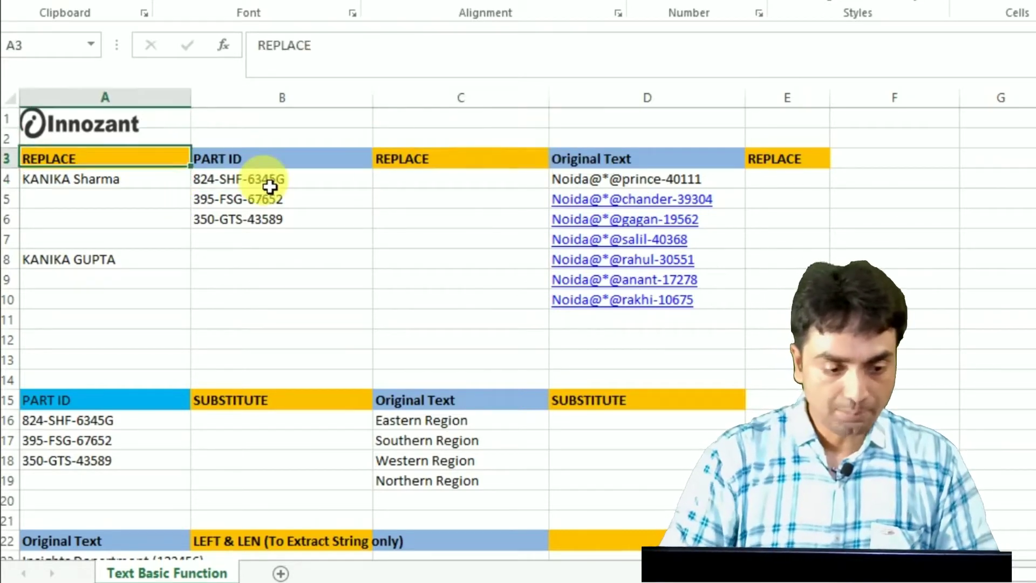
pyautogui.press('Down')
pyautogui.press('Right')
pyautogui.hotkey('ctrl', 'c')
pyautogui.press('Right')
pyautogui.press('Right')
pyautogui.press('Up')
pyautogui.press('Up')
pyautogui.press('Left')
pyautogui.hotkey('ctrl', 'v')
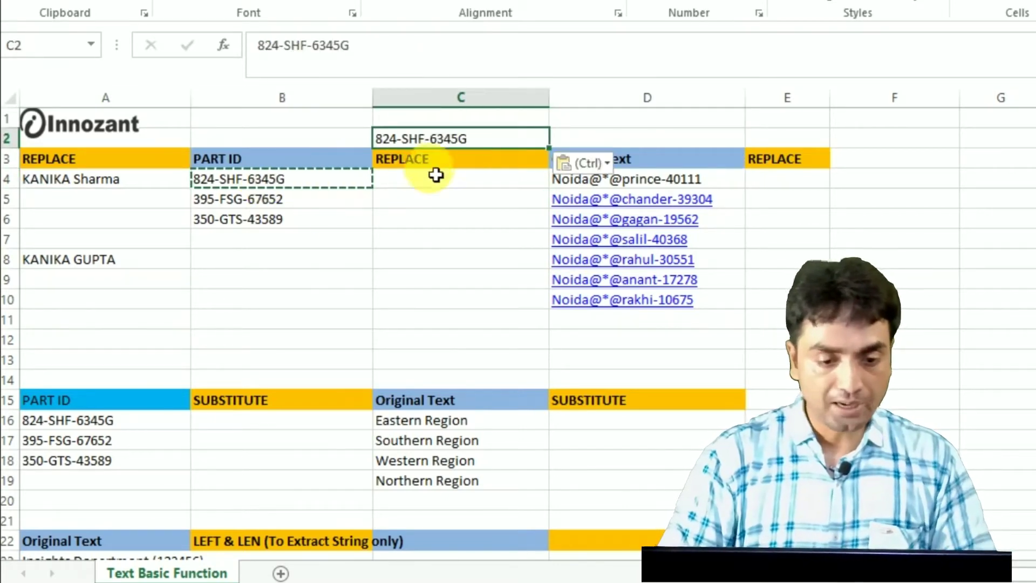
# Edit C2 to read 824-SHF-INZ-6345G by inserting INZ-
pyautogui.doubleClick(430, 138)
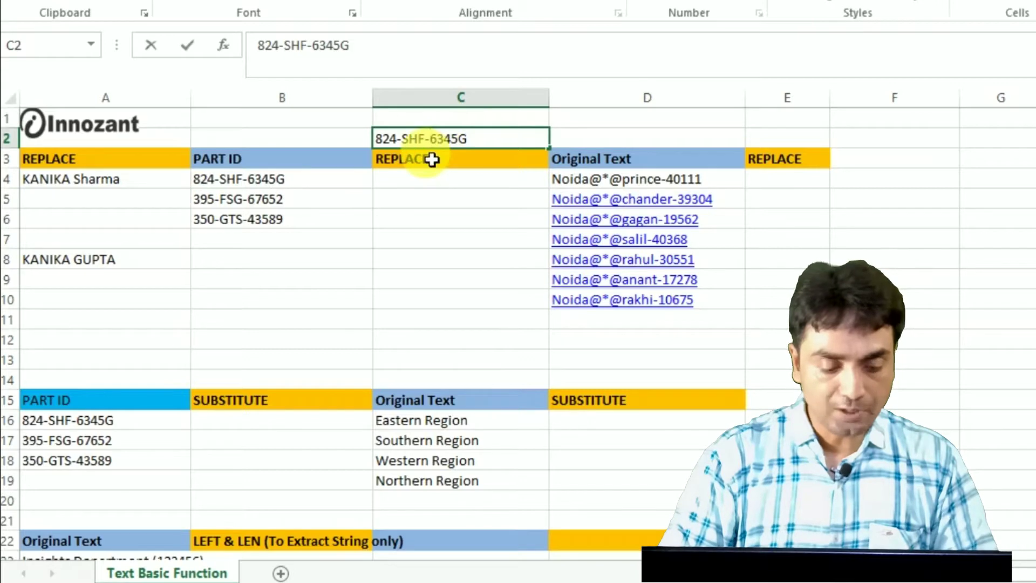
pyautogui.write('INZ-')
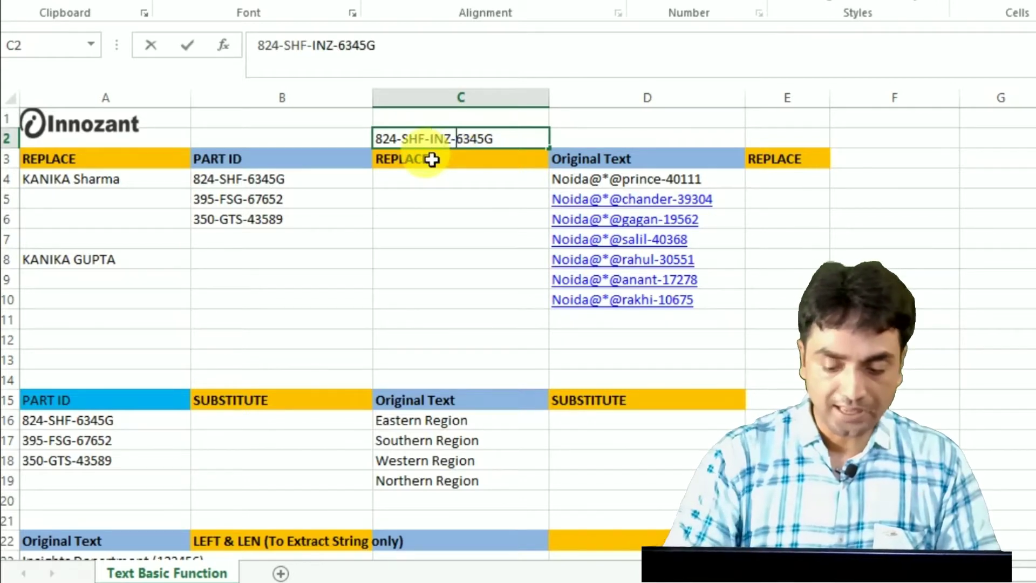
pyautogui.click(431, 159)
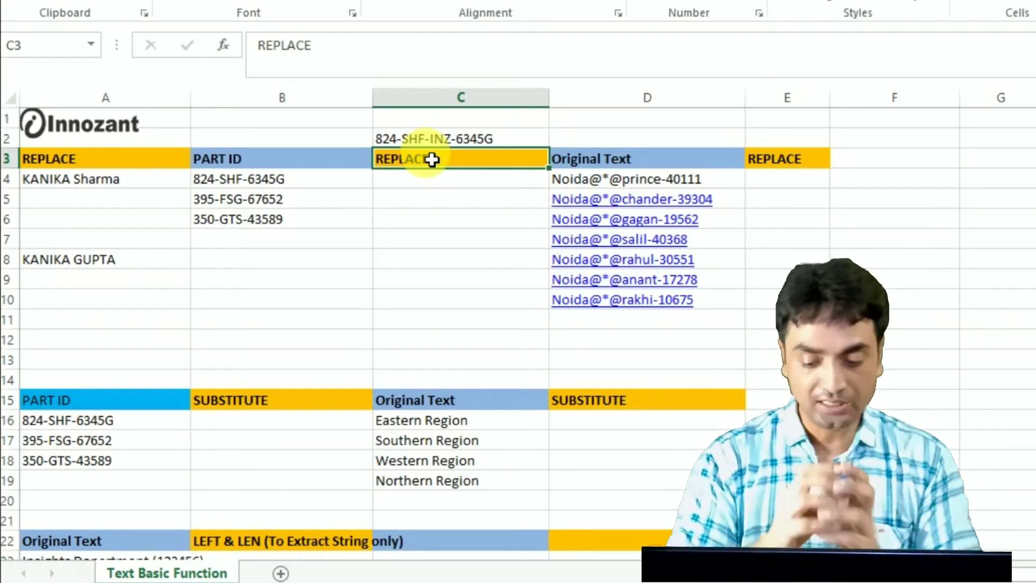
pyautogui.press('Return')
# Enter =REPLACE(B4,5,3,"INZ") in C4
pyautogui.write('=REP')
pyautogui.press('Tab')
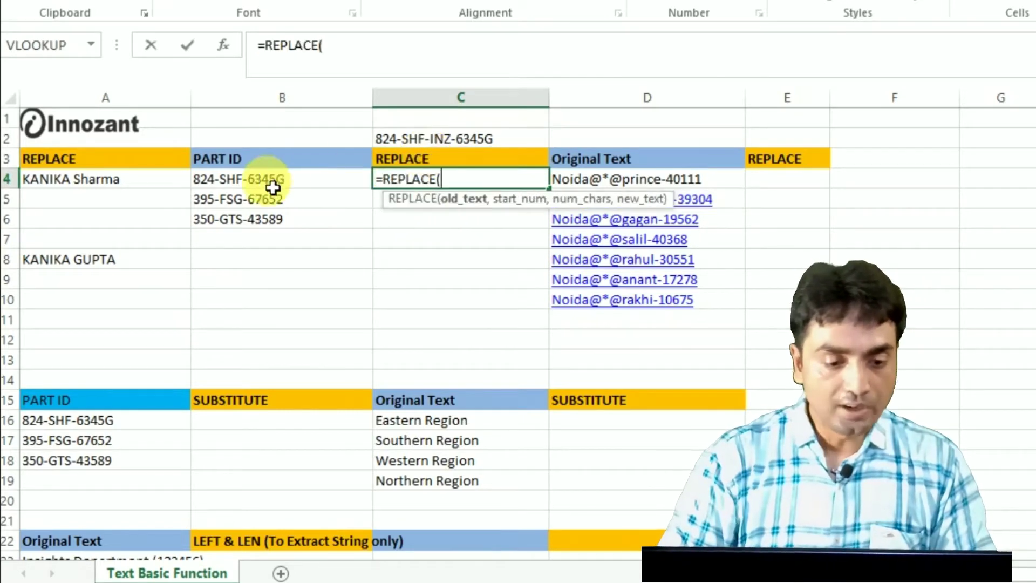
pyautogui.click(270, 186)
pyautogui.write(',')
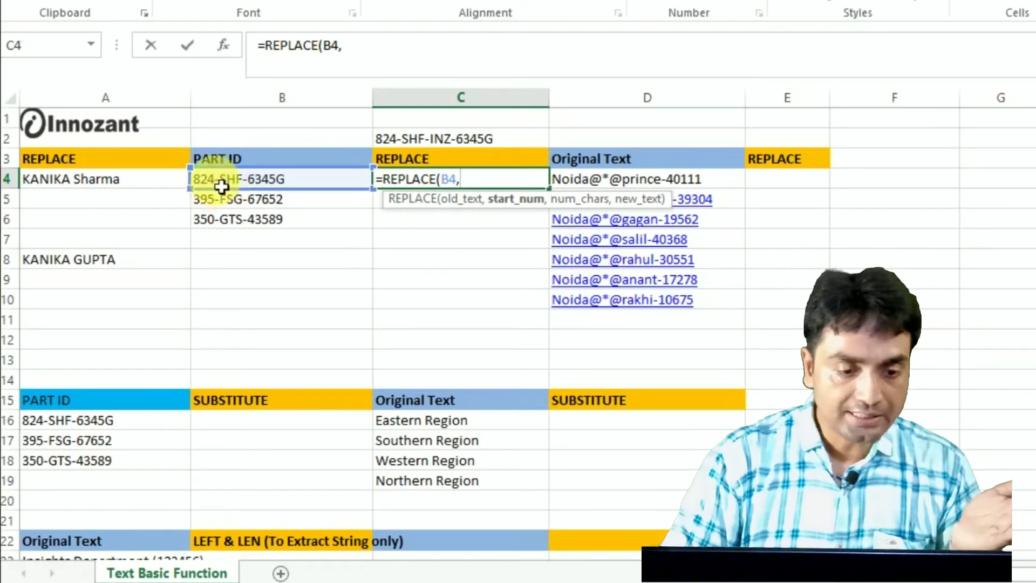
pyautogui.write('5')
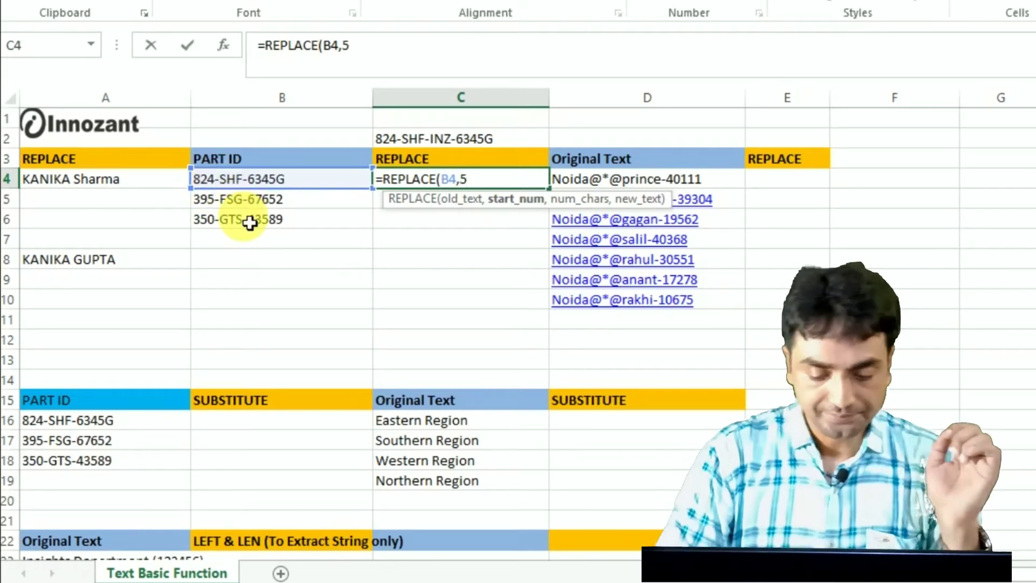
pyautogui.write(',')
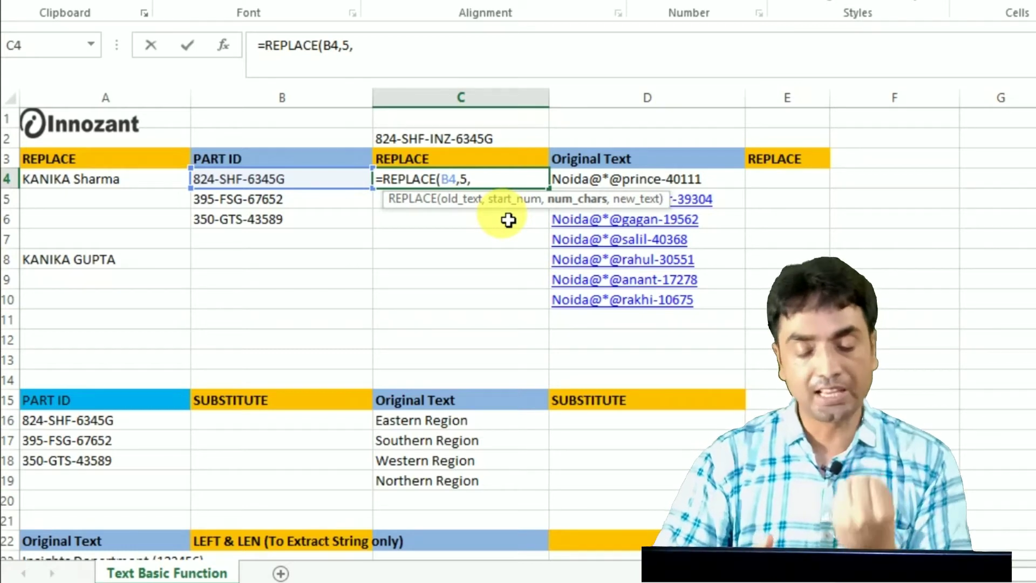
pyautogui.write('3')
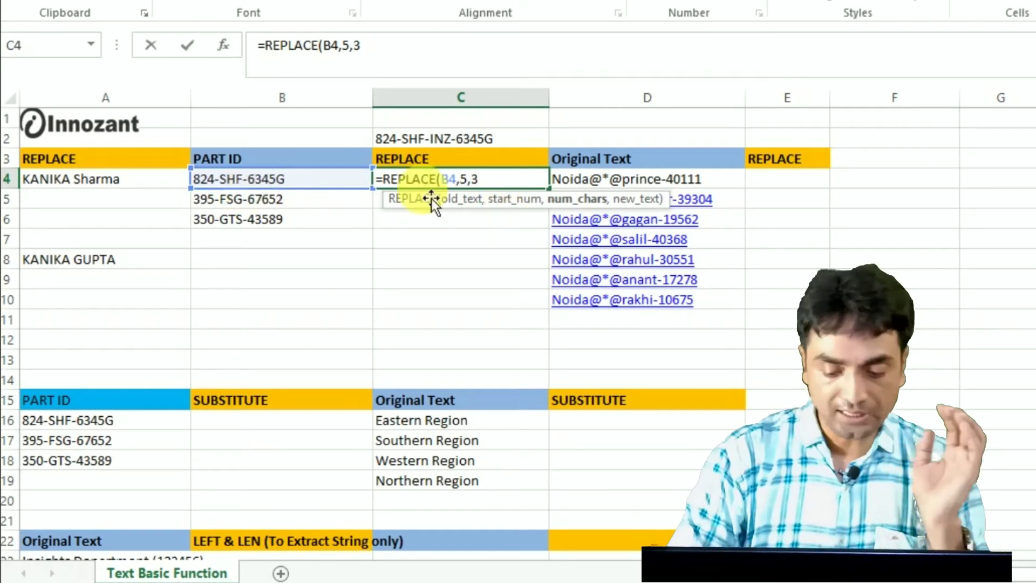
pyautogui.write(',')
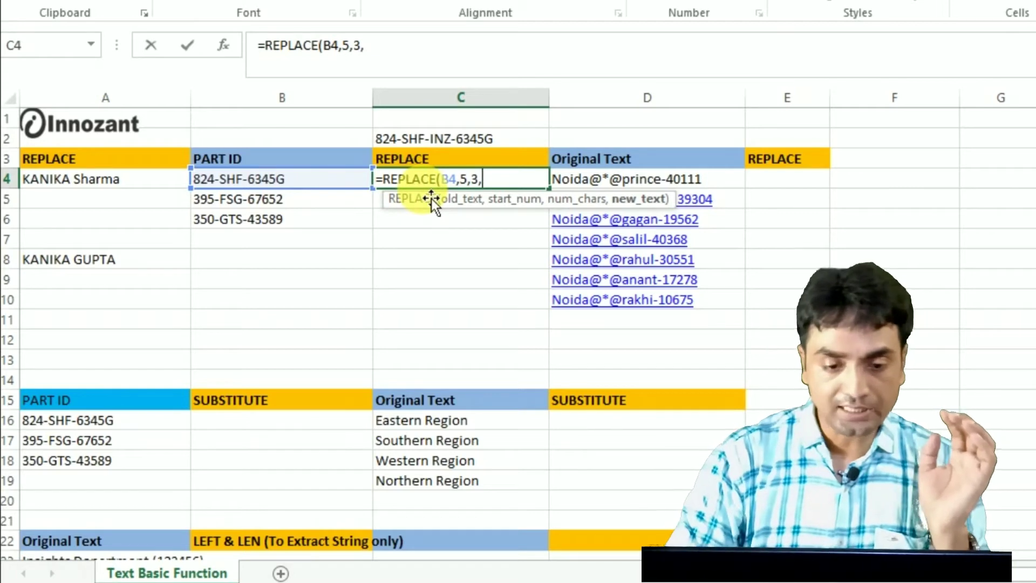
pyautogui.write('"IN')
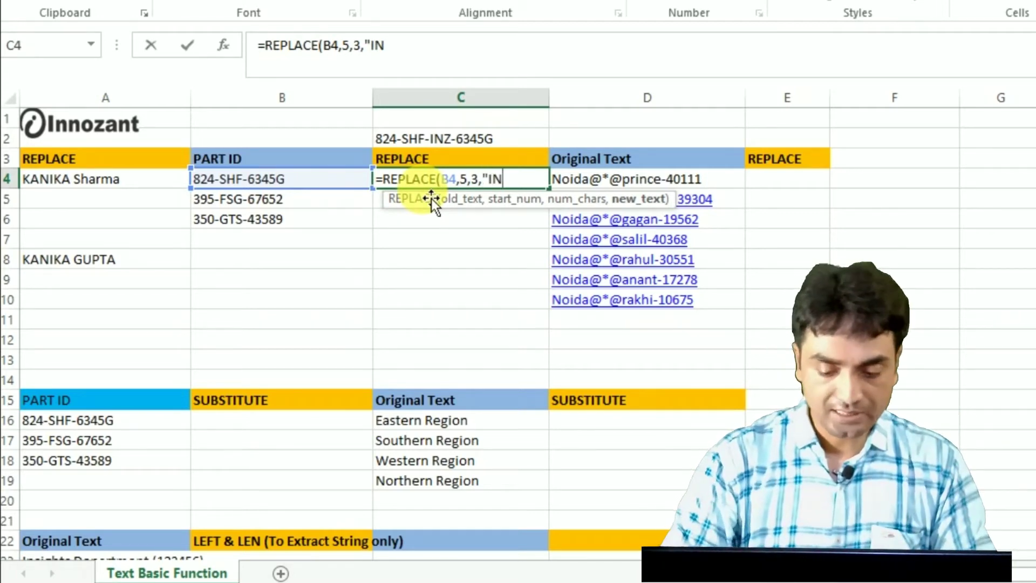
pyautogui.write('Z"')
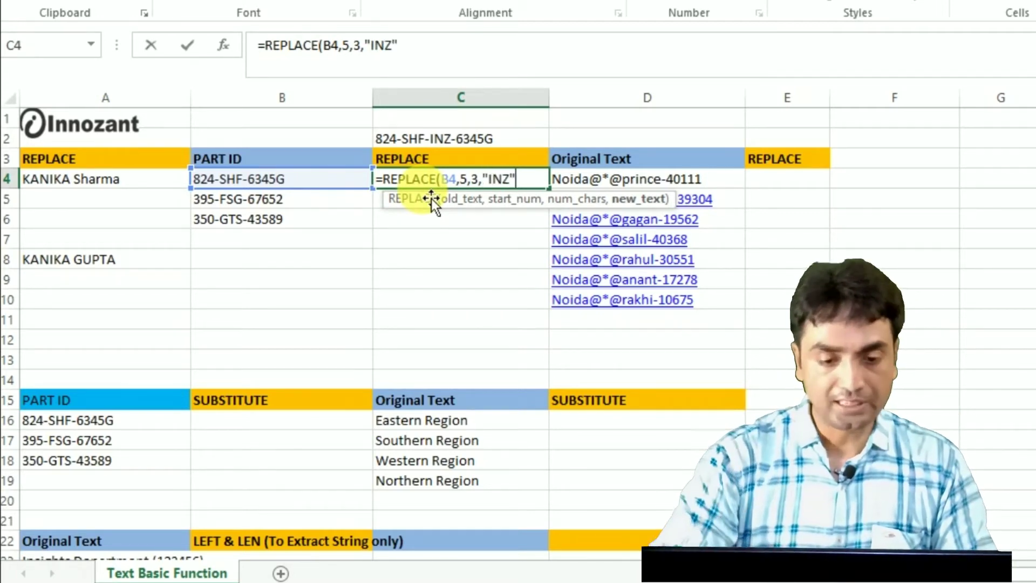
pyautogui.write(')')
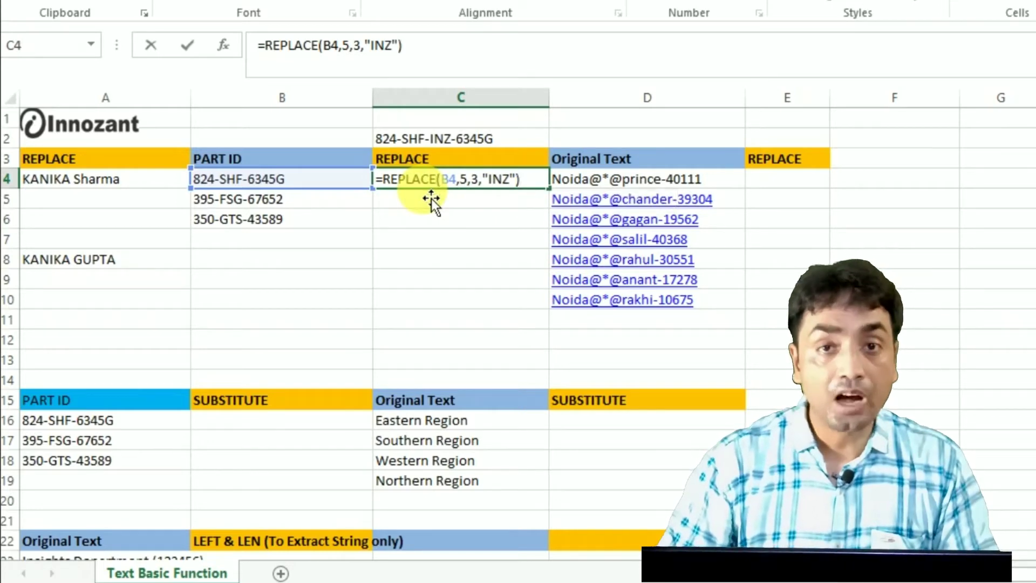
pyautogui.press('Return')
pyautogui.press('Return')
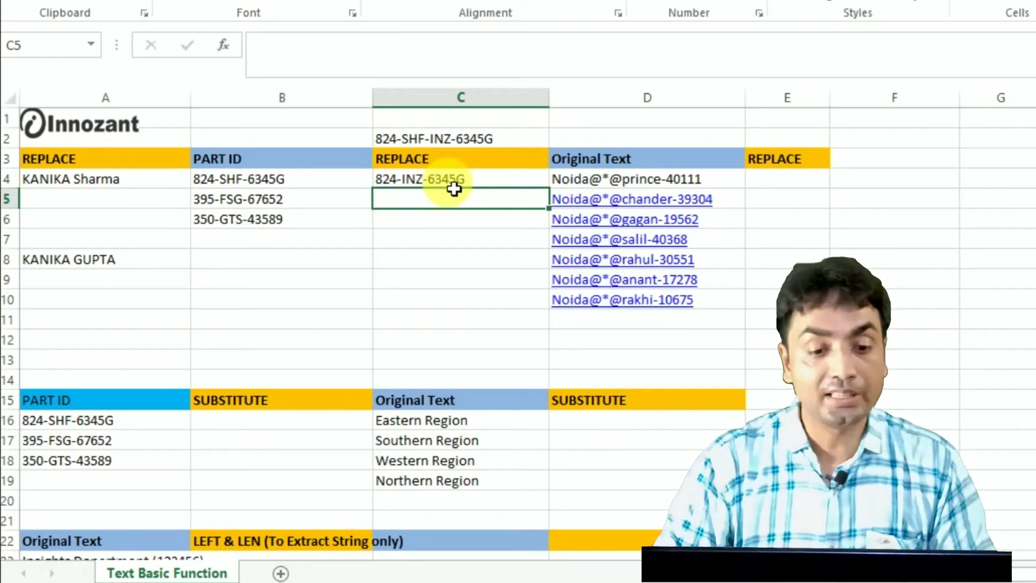
# Change the replaced-character count to 0 so C4 inserts INZ, and fill down to C6
pyautogui.doubleClick(455, 180)
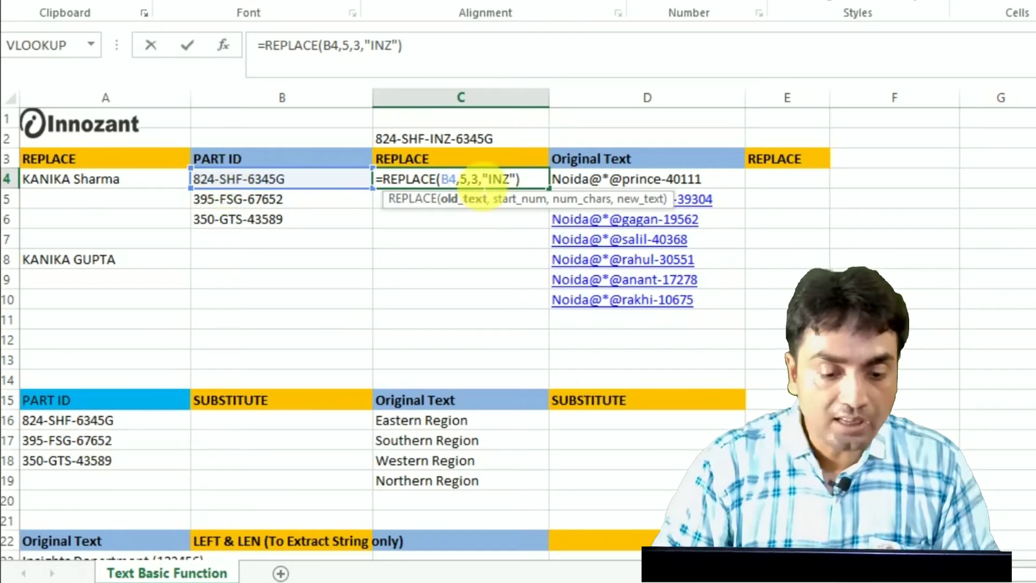
pyautogui.click(473, 181)
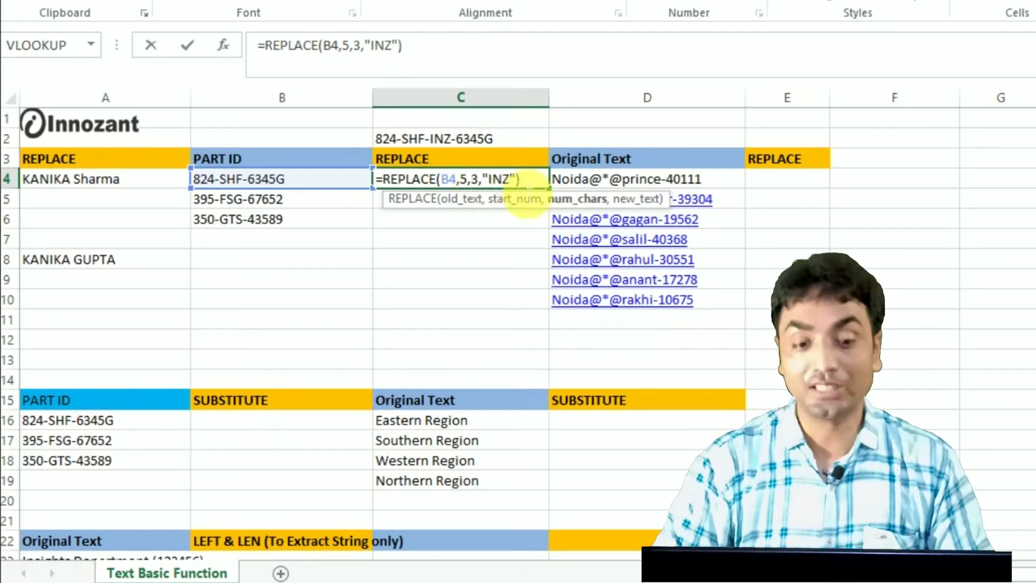
pyautogui.click(483, 180)
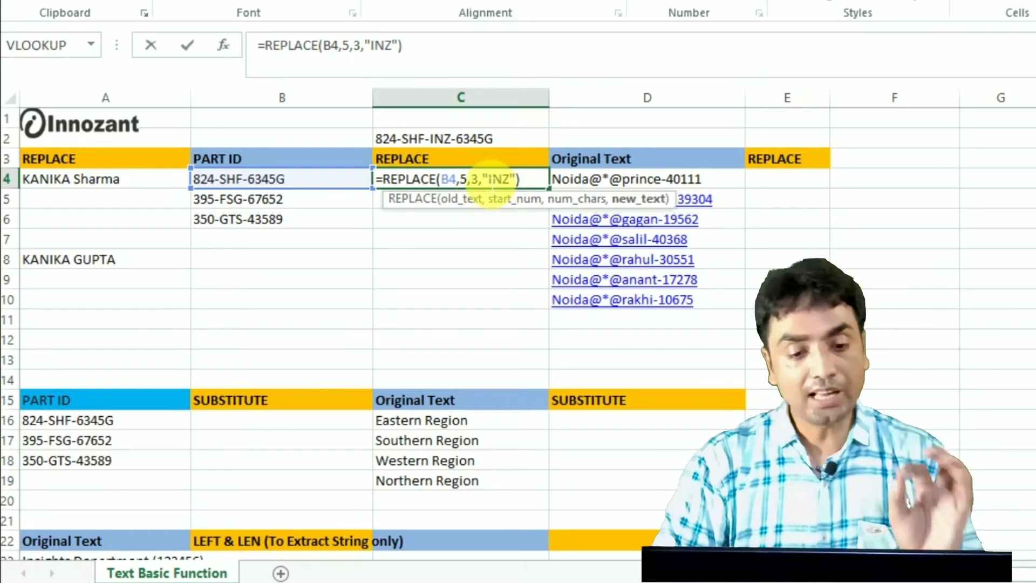
pyautogui.press('Left')
pyautogui.press('BackSpace')
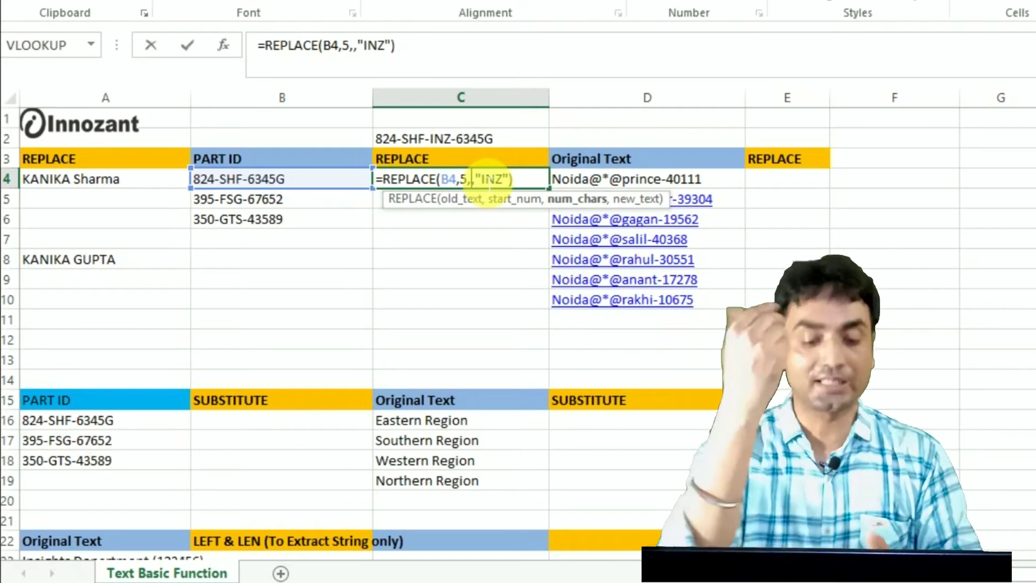
pyautogui.write('0')
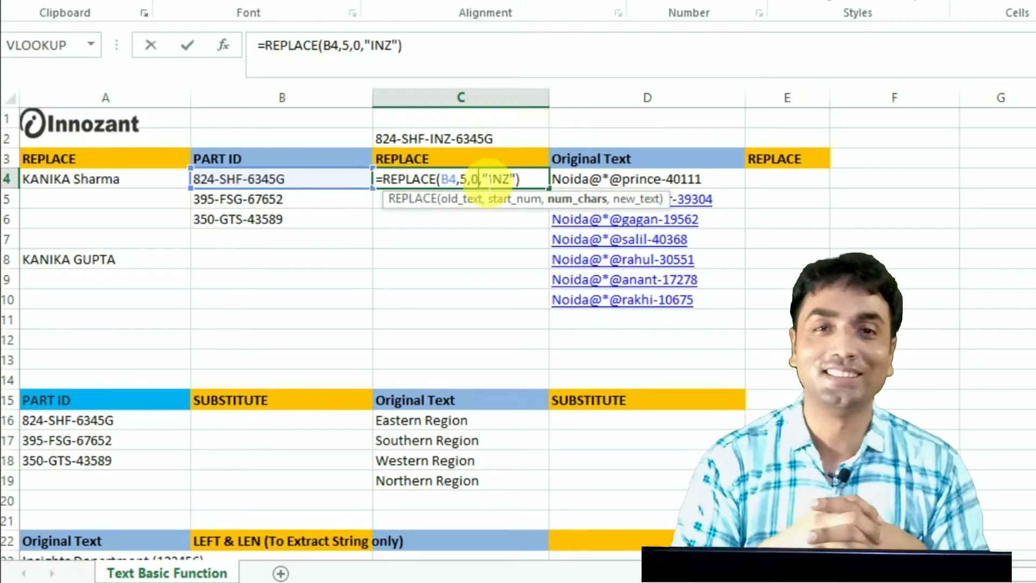
pyautogui.press('Return')
pyautogui.moveTo(487, 180); pyautogui.dragTo(487, 181)
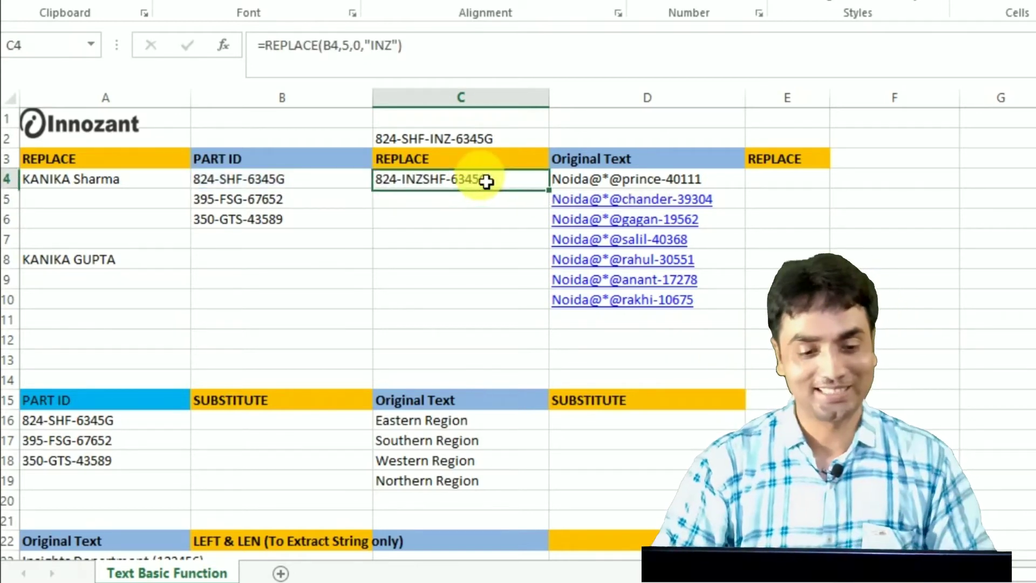
pyautogui.hotkey('shift', 'Down')
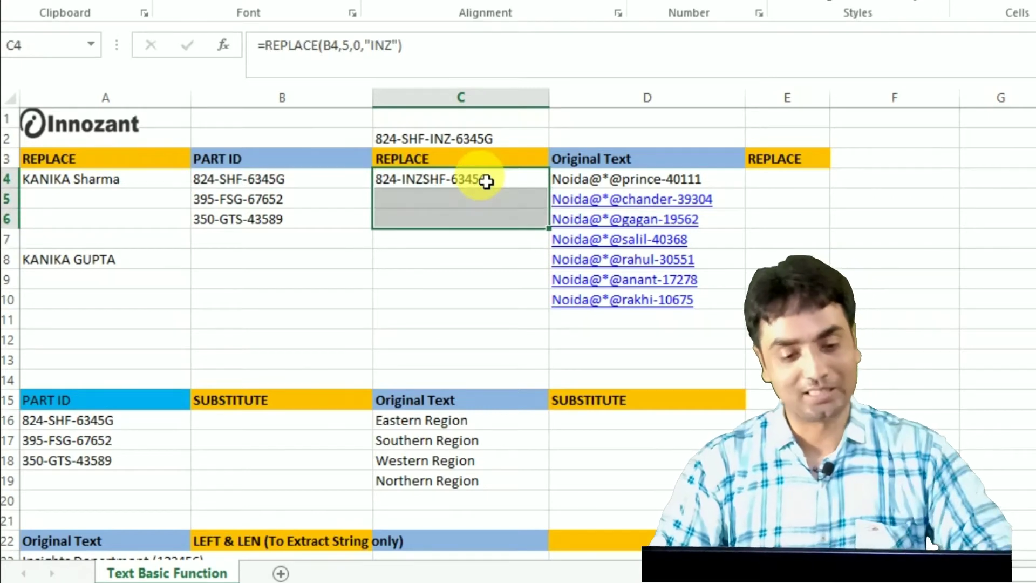
pyautogui.hotkey('ctrl', 'd')
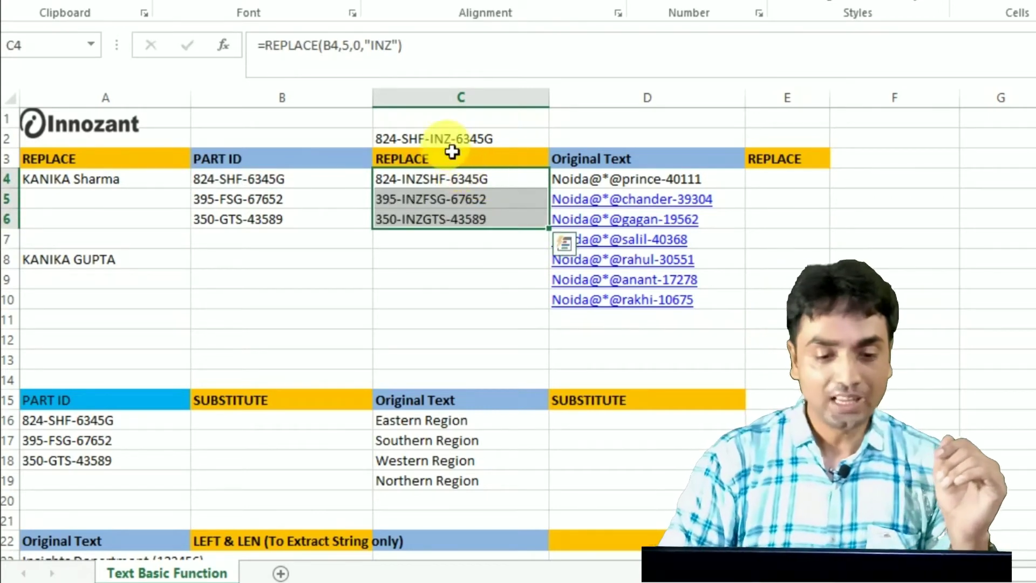
# Make C4 insert "INZ-" with a hyphen and extend the corrected formula through C6
pyautogui.doubleClick(441, 177)
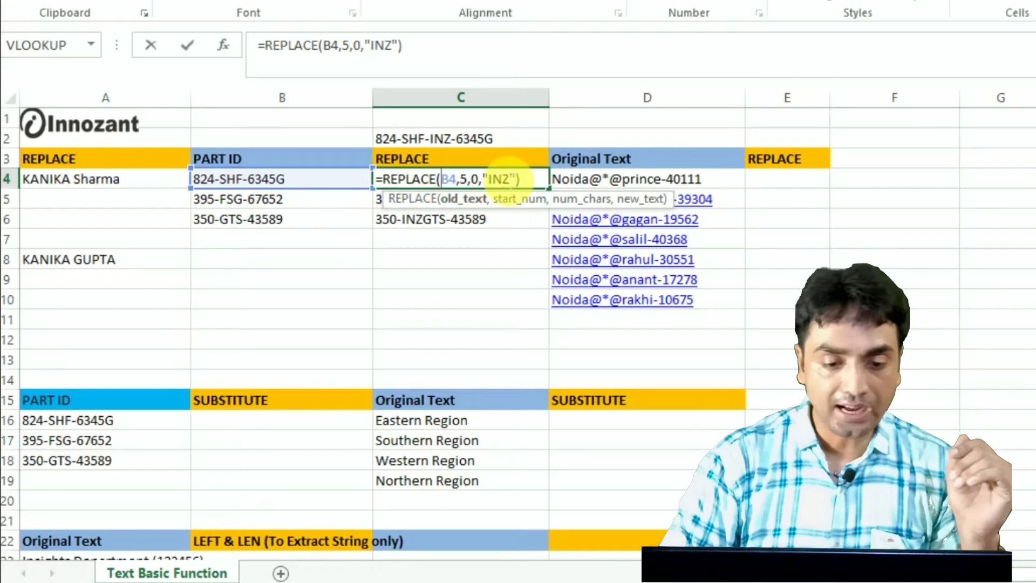
pyautogui.write('-')
pyautogui.press('Return')
pyautogui.click(515, 184)
pyautogui.hotkey('shift', 'Down')
pyautogui.hotkey('shift', 'Down')
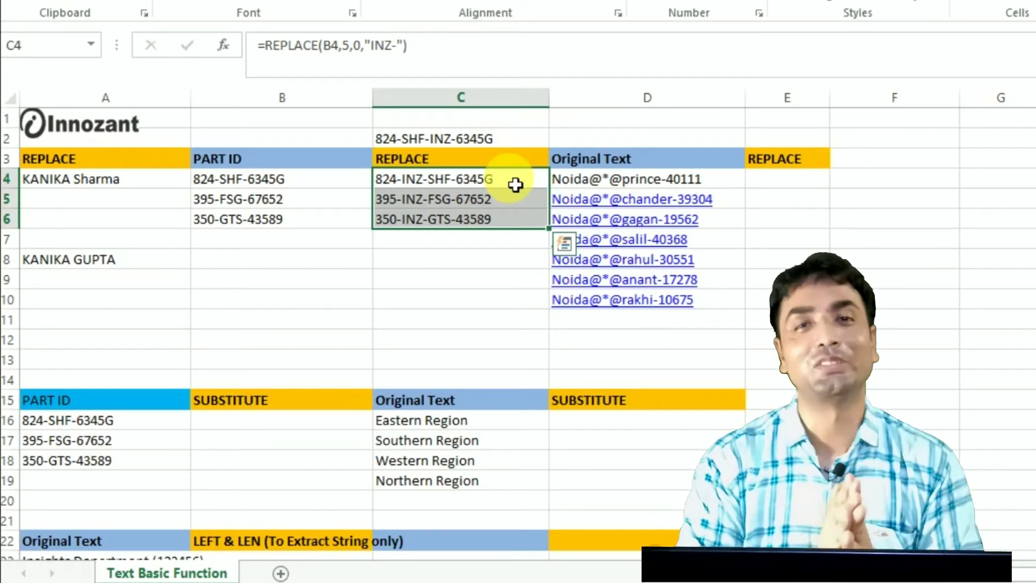
pyautogui.doubleClick(487, 182)
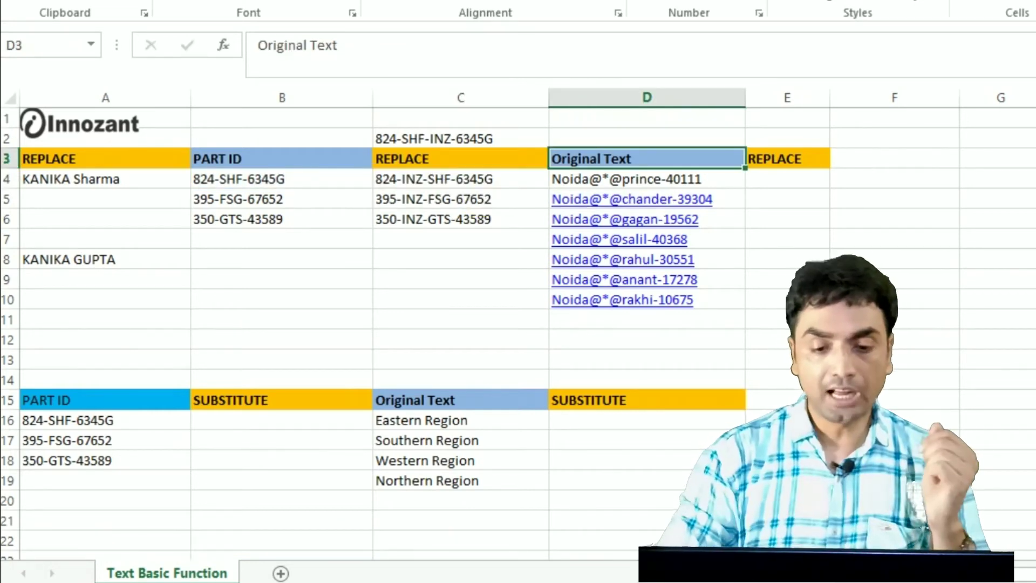
# Start =REPLACE(D4,6,3, in E4 to swap the @*@ for a hyphen
pyautogui.click(771, 183)
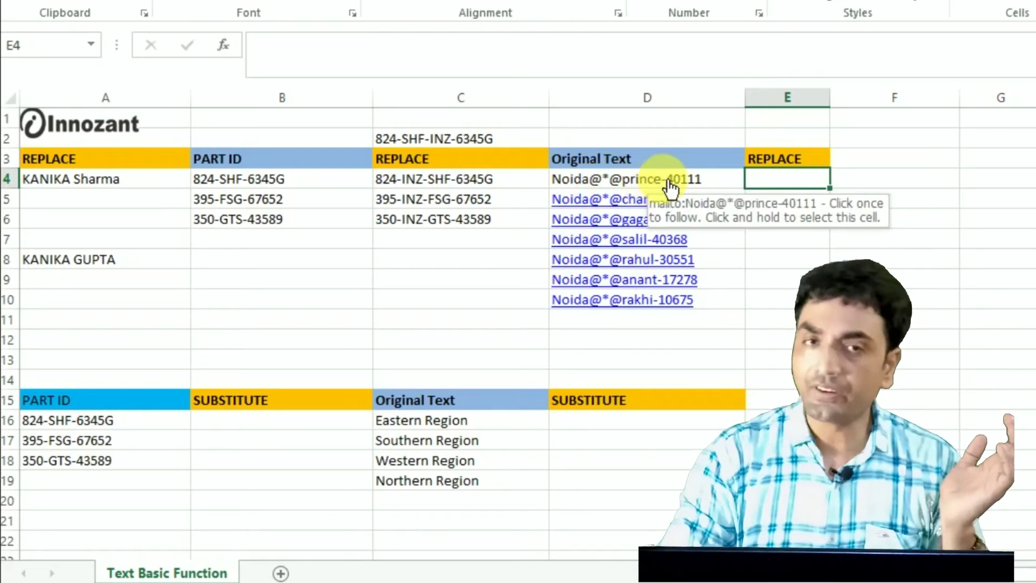
pyautogui.write('=REPLACE(')
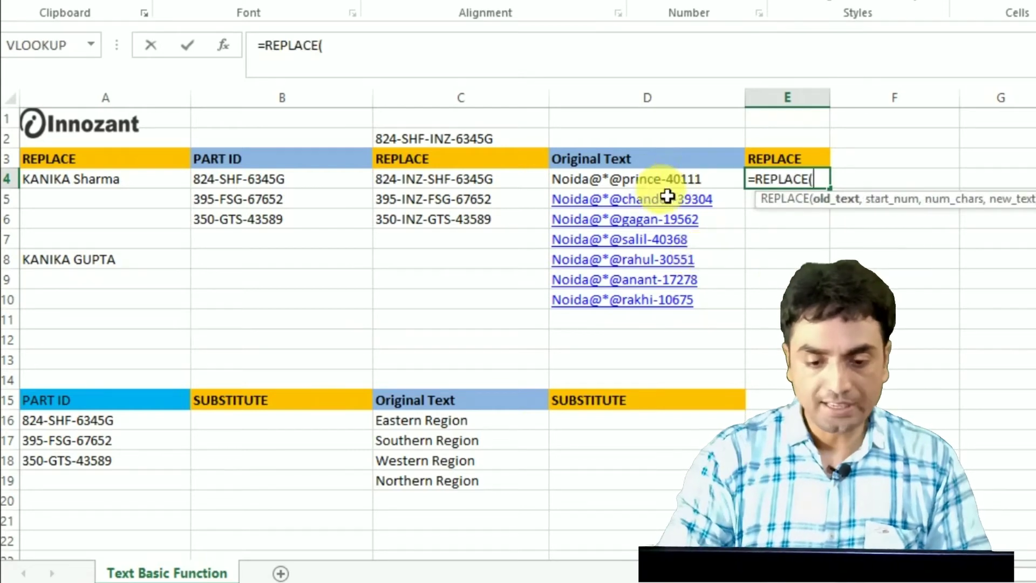
pyautogui.click(668, 189)
pyautogui.write(',')
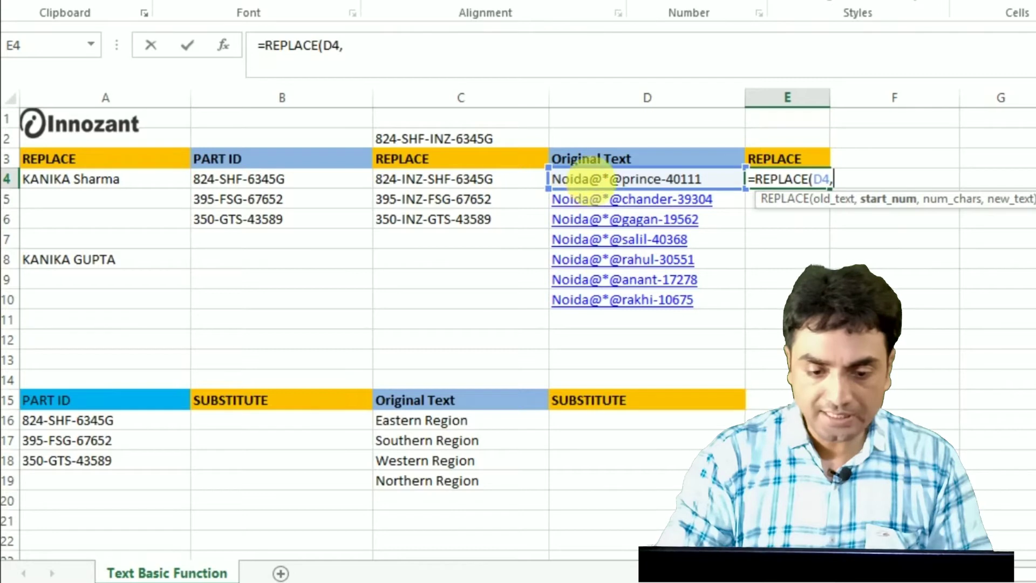
pyautogui.write('6,3,')
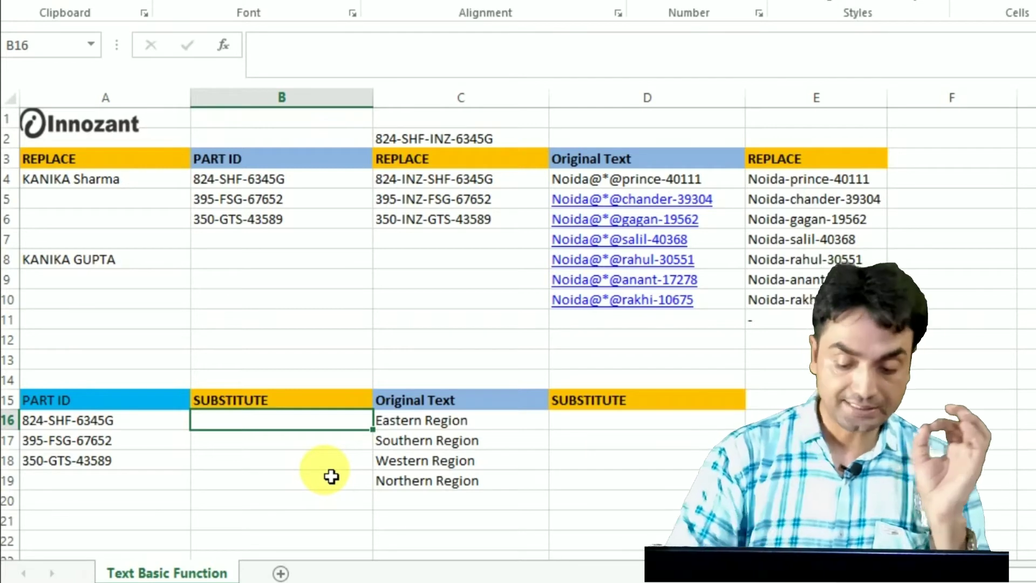
pyautogui.press('Left')
pyautogui.press('Down')
pyautogui.press('Down')
pyautogui.press('Down')
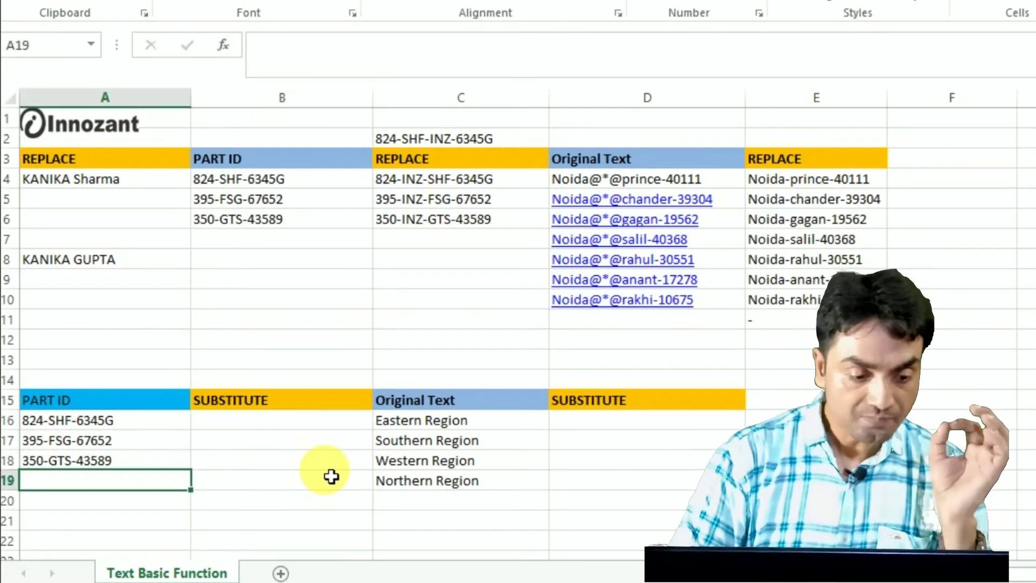
pyautogui.press('Up')
pyautogui.press('Up')
pyautogui.press('Up')
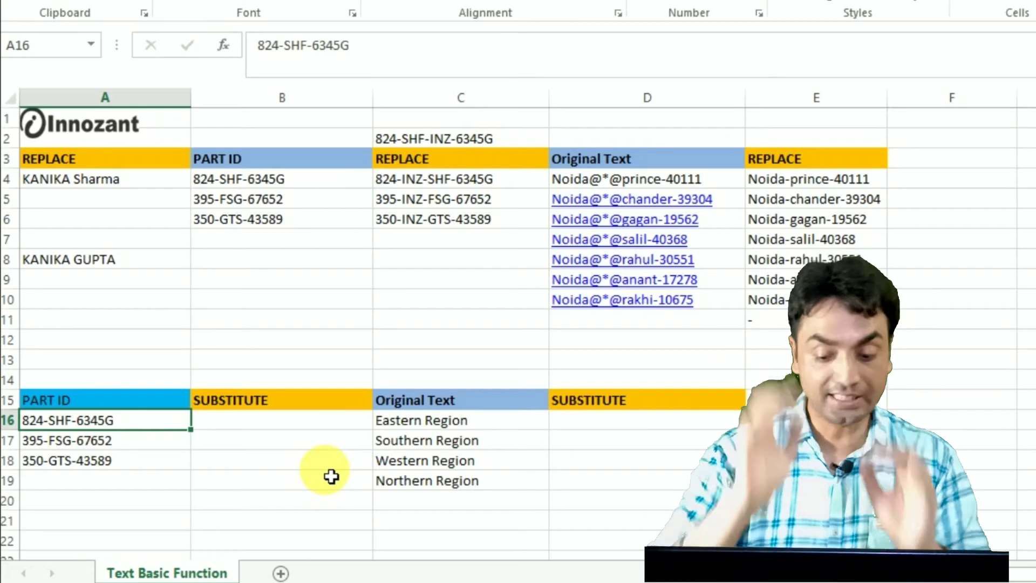
pyautogui.press('Down')
pyautogui.press('Down')
pyautogui.press('Down')
pyautogui.press('Up')
pyautogui.press('Up')
pyautogui.press('Up')
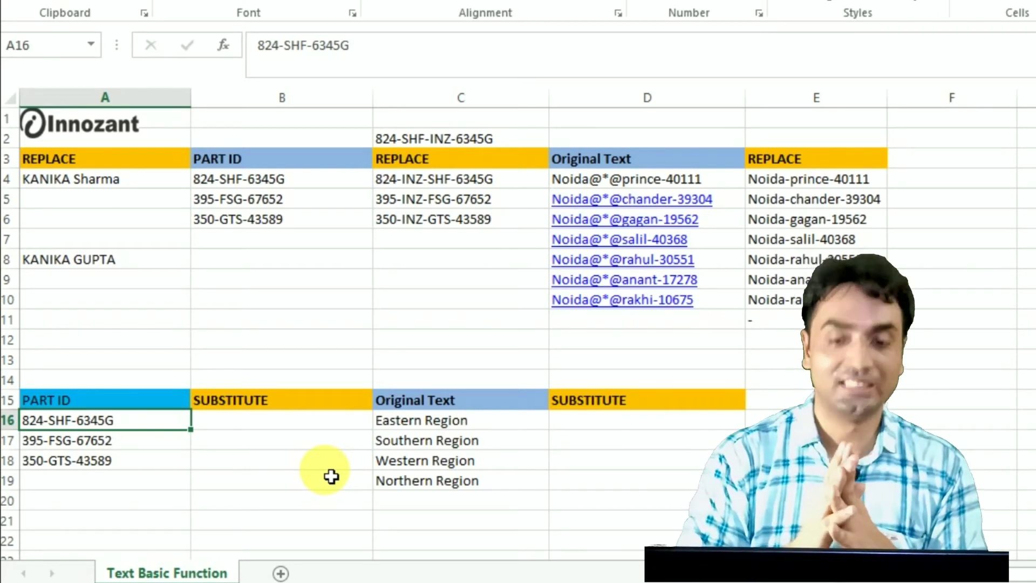
pyautogui.press('Right')
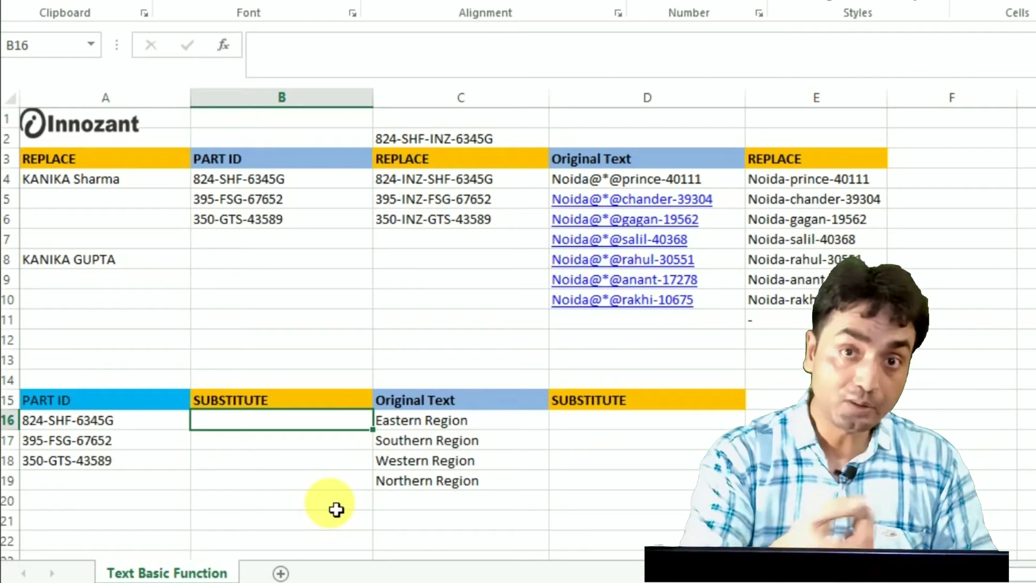
pyautogui.write('SUBS')
# Enter =SUBSTITUTE(A16,"-","") in B16 and fill it down to B18
pyautogui.press('Tab')
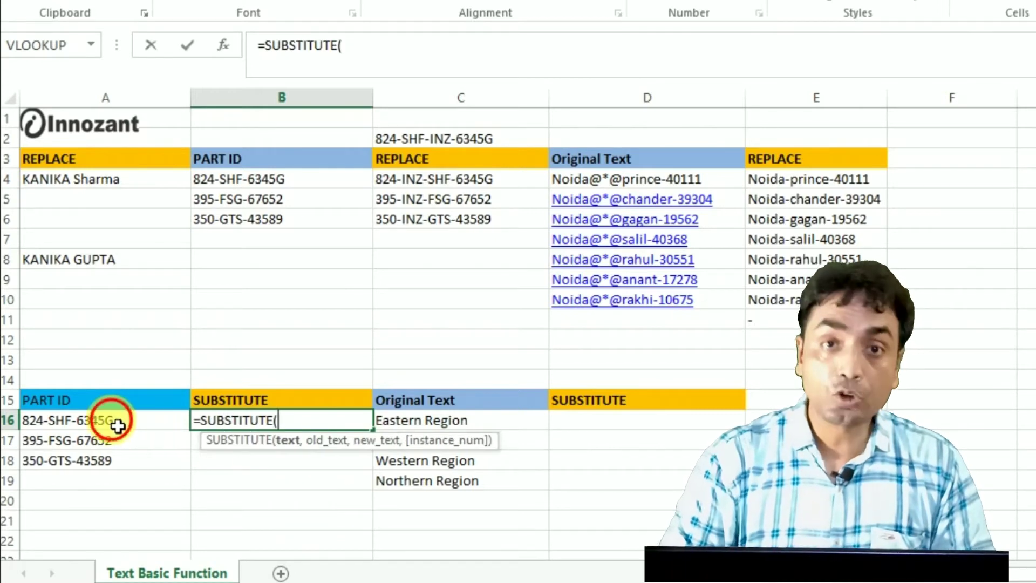
pyautogui.click(117, 426)
pyautogui.write(',')
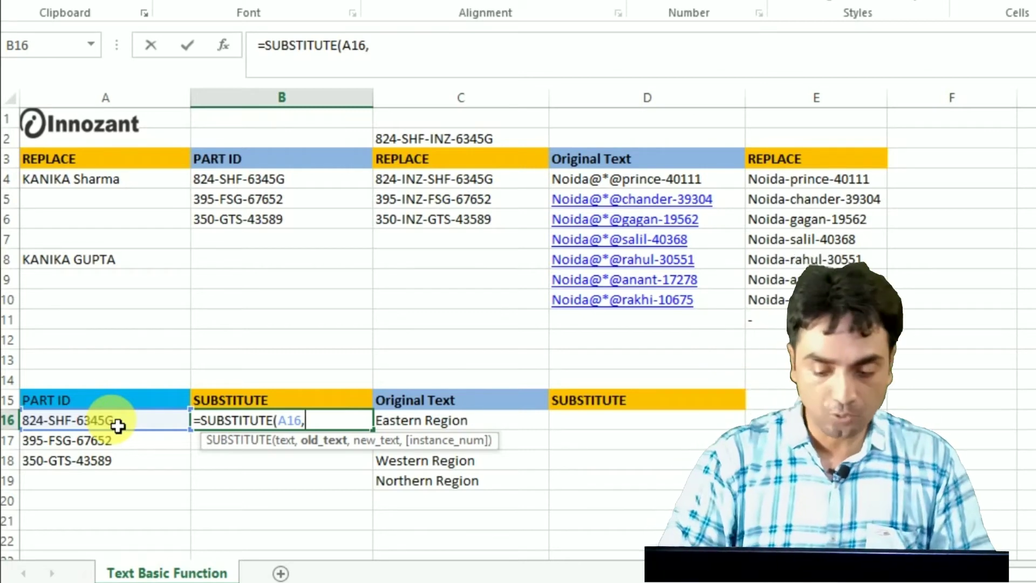
pyautogui.write('"-"')
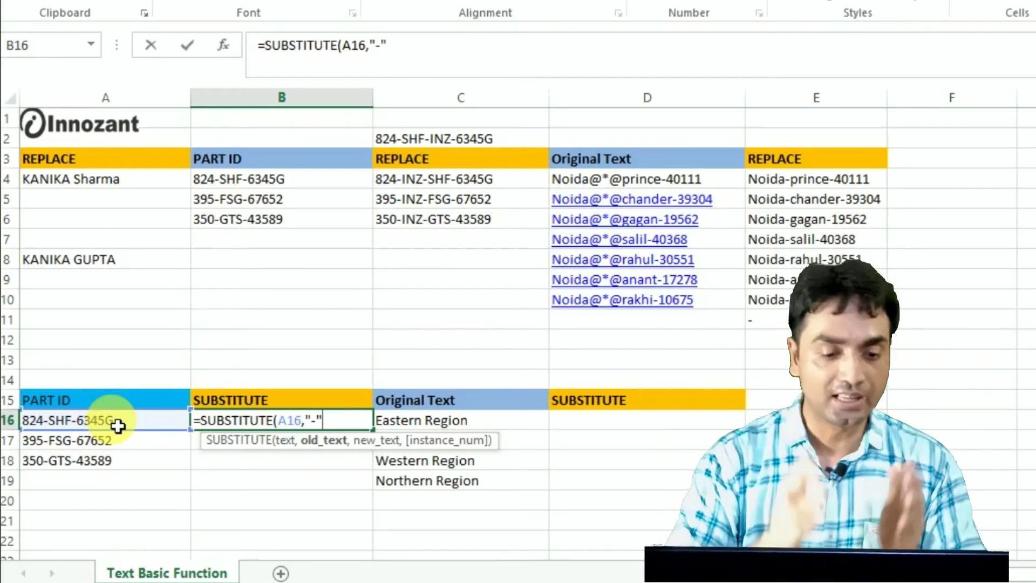
pyautogui.write(',')
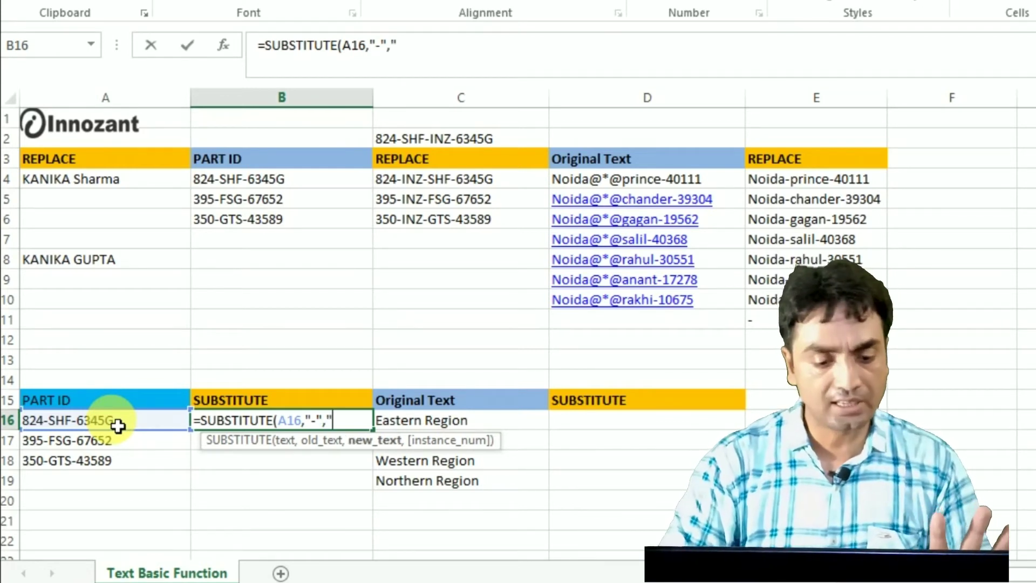
pyautogui.write('"')
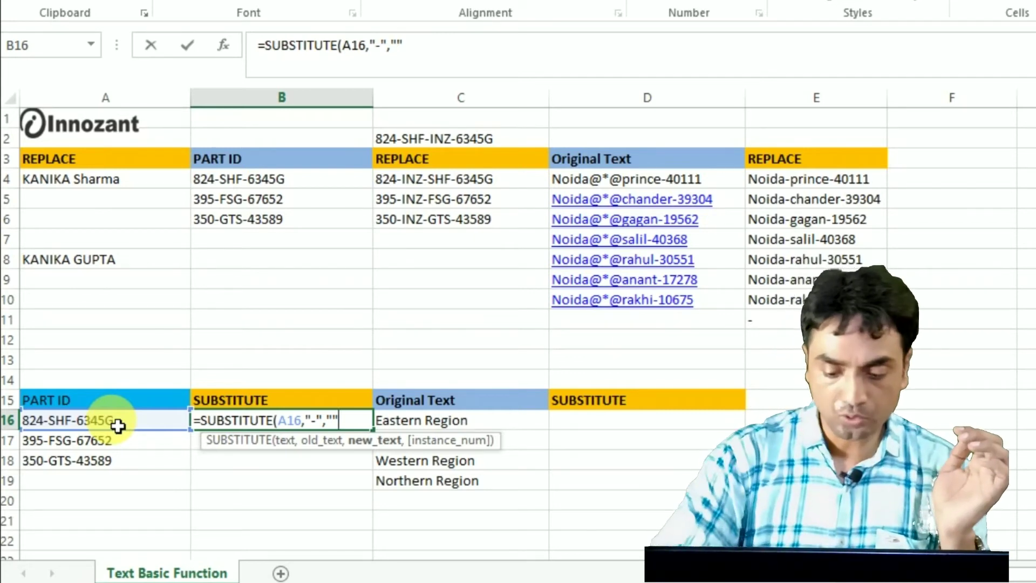
pyautogui.press('Return')
pyautogui.press('Up')
pyautogui.hotkey('shift', 'Down')
pyautogui.hotkey('shift', 'Down')
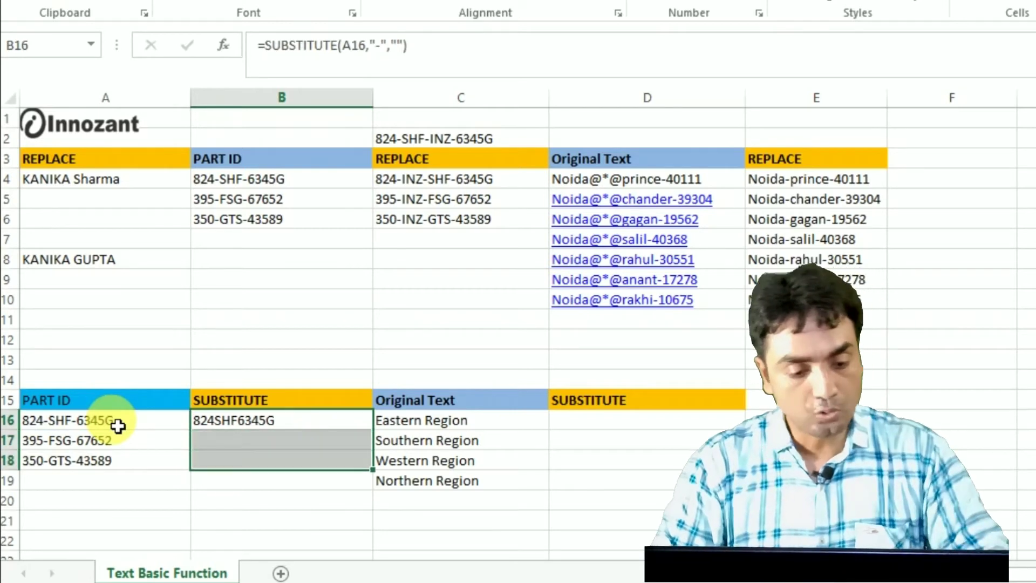
pyautogui.hotkey('ctrl', 'e')
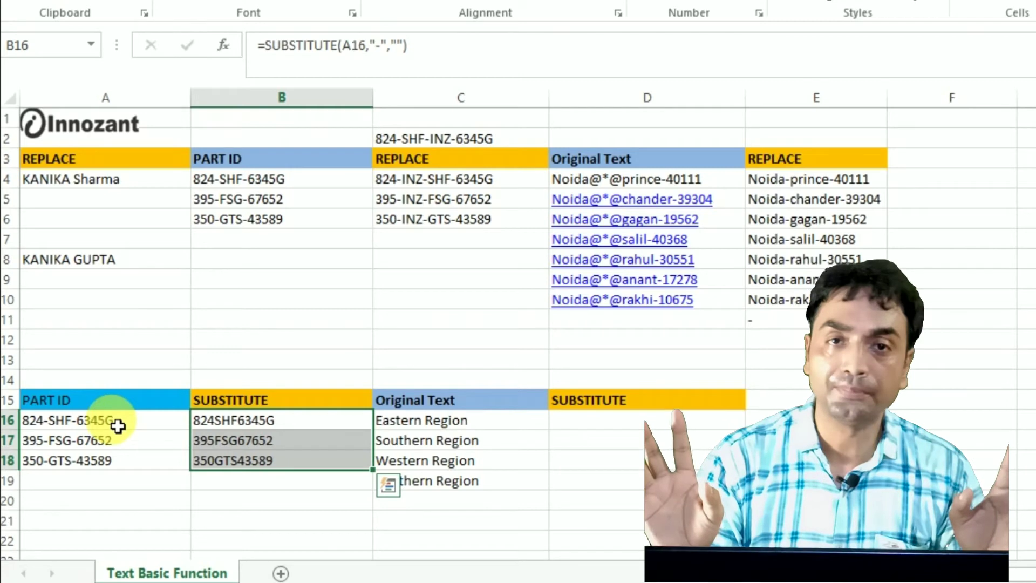
pyautogui.doubleClick(261, 420)
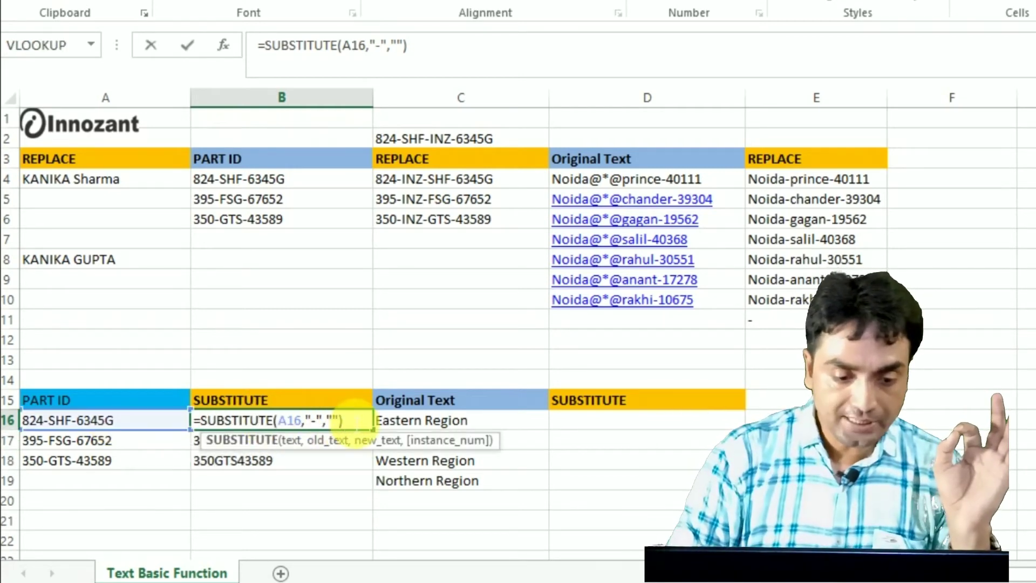
# Start adding an argument to B16's formula, abandon it, and compare the results with A16
pyautogui.click(353, 421)
pyautogui.press('BackSpace')
pyautogui.write(',')
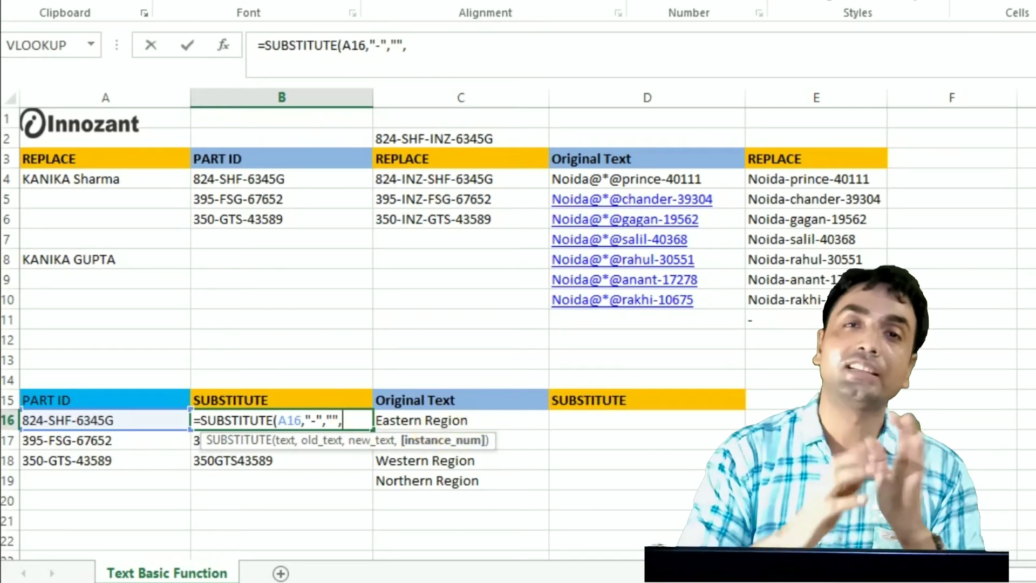
pyautogui.press('BackSpace')
pyautogui.hotkey('ctrl', 'Return')
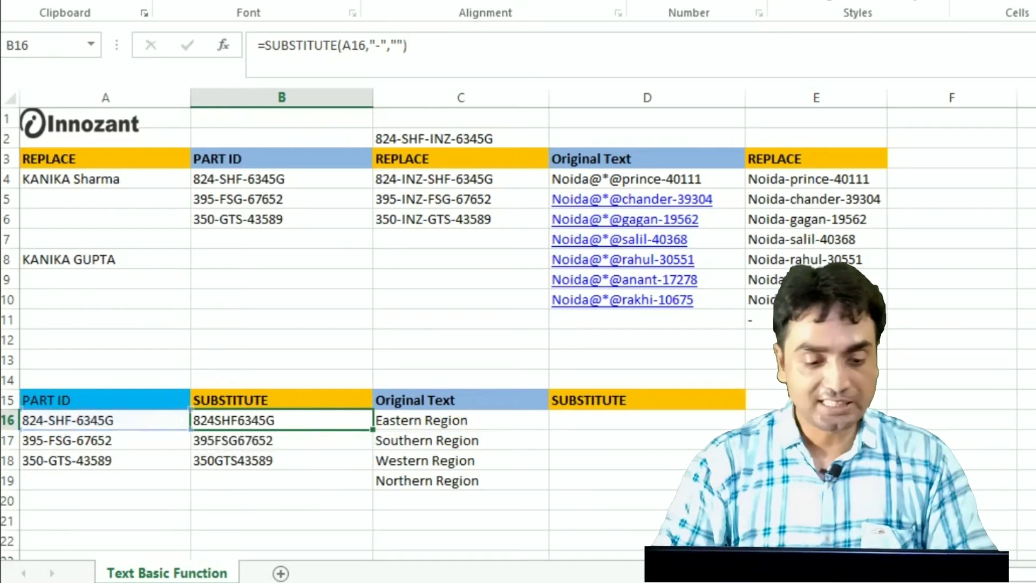
pyautogui.press('Down')
pyautogui.press('Down')
pyautogui.press('Up')
pyautogui.press('Up')
pyautogui.press('Left')
pyautogui.press('Right')
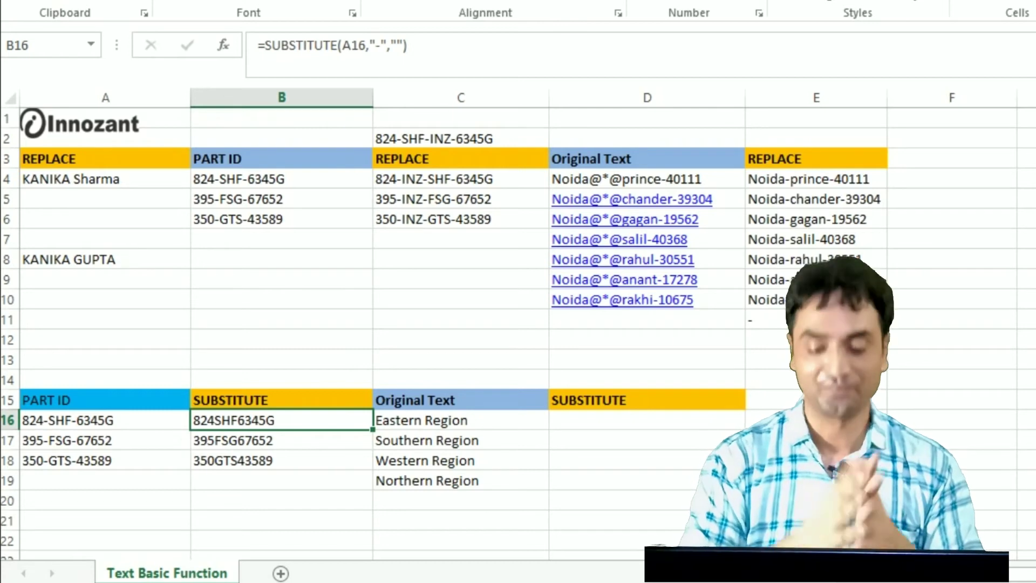
# Change B16 to =SUBSTITUTE(A16,"-","",2) and fill it down to B18
pyautogui.doubleClick(304, 425)
pyautogui.click(356, 422)
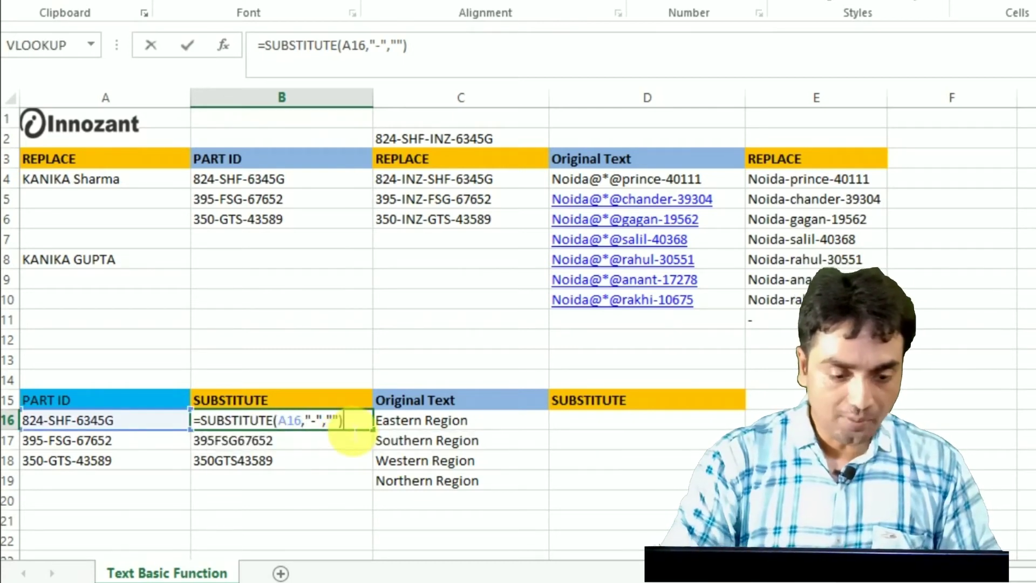
pyautogui.press('BackSpace')
pyautogui.write(',')
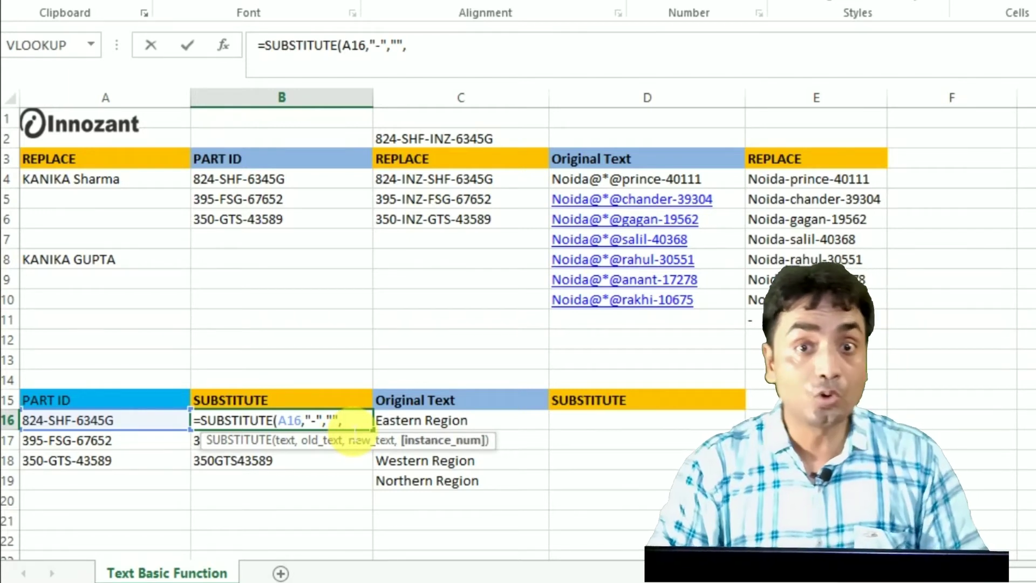
pyautogui.write('2)')
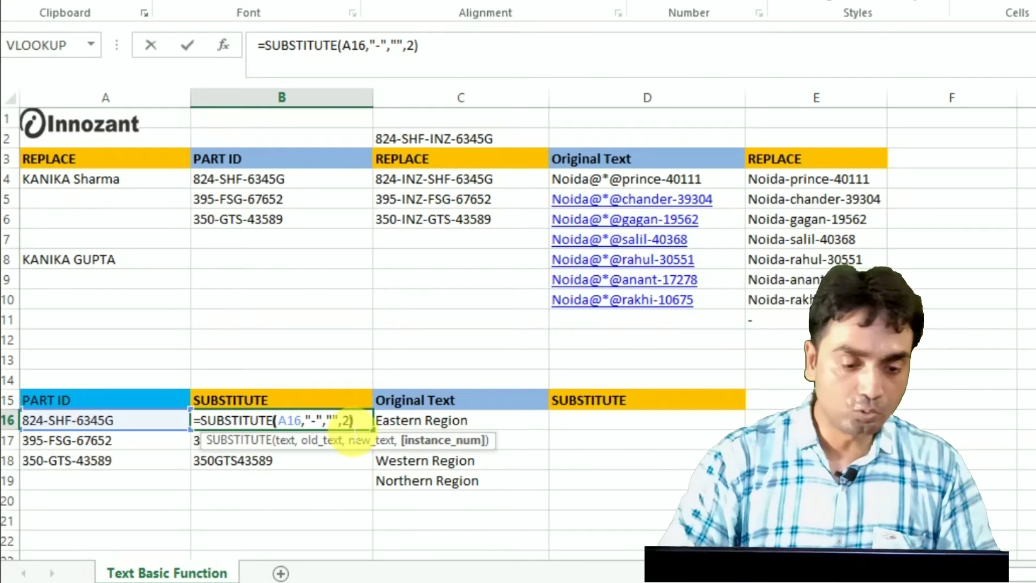
pyautogui.press('Return')
pyautogui.click(351, 427)
pyautogui.doubleClick(352, 430)
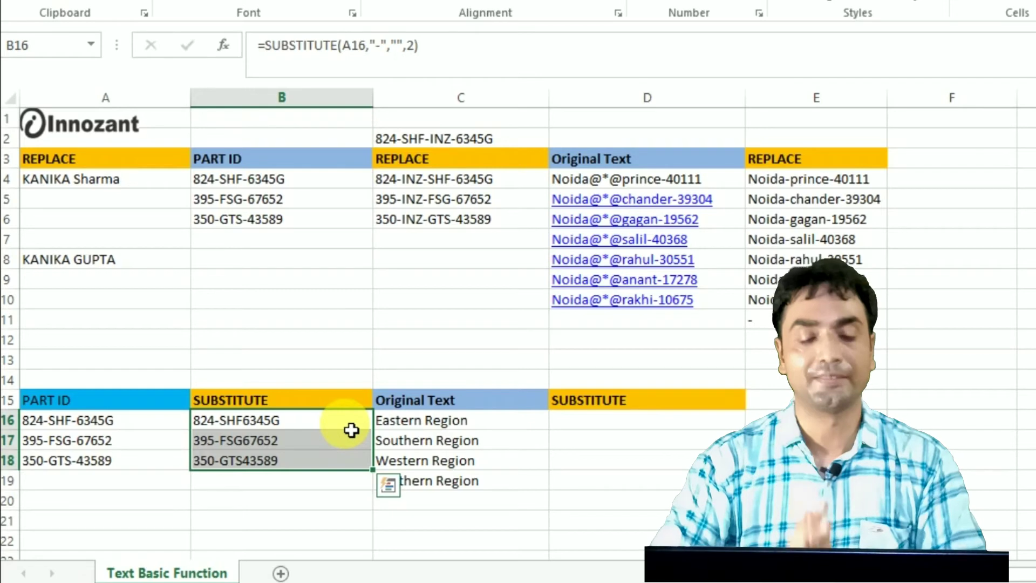
pyautogui.press('Right')
pyautogui.press('Right')
pyautogui.press('Left')
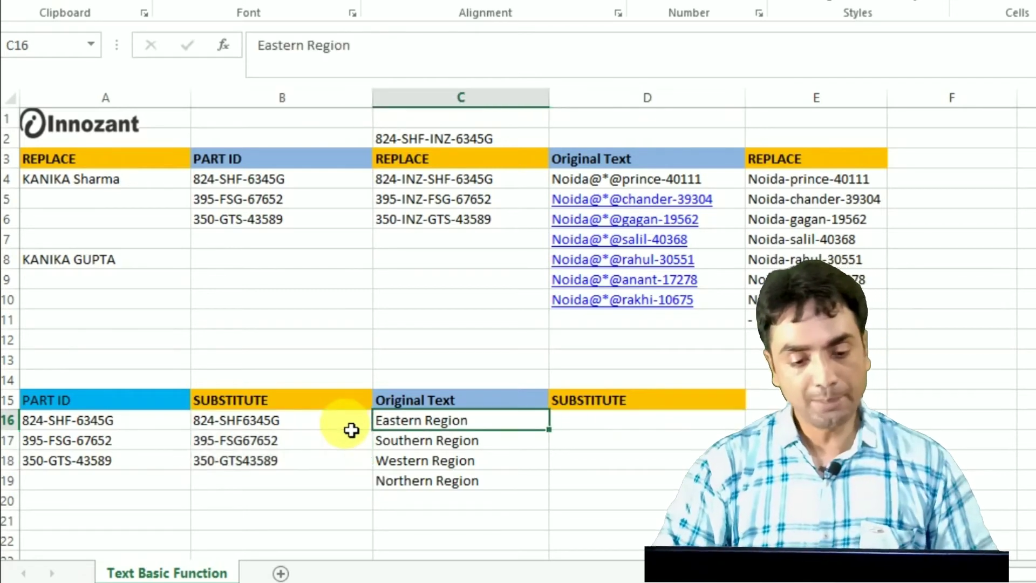
# Enter =SUBSTITUTE(C16,"Region","Zone") in D16 to get Eastern Zone, then select D16:D18
pyautogui.press('Left')
pyautogui.press('Right')
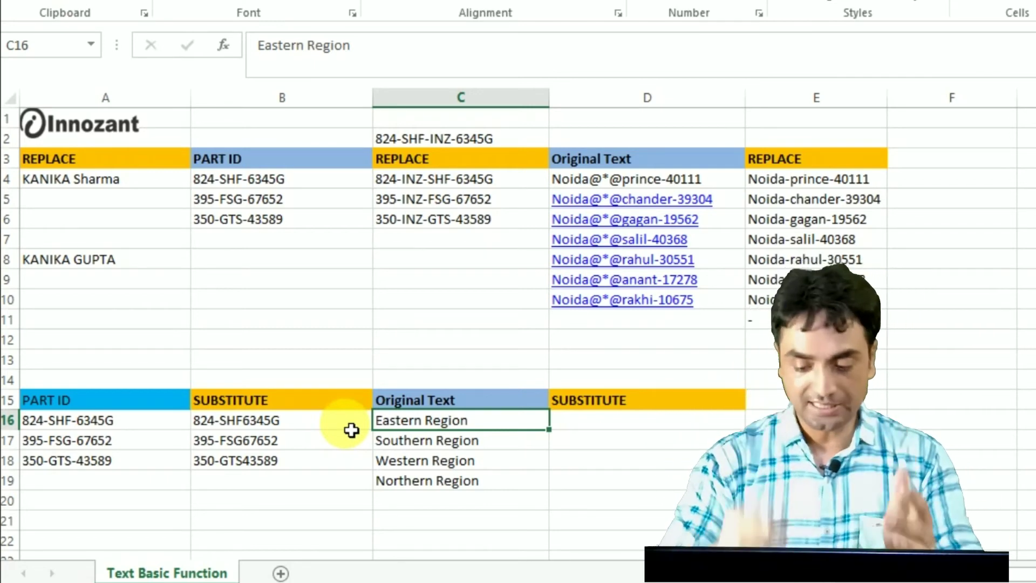
pyautogui.press('Right')
pyautogui.write('=SUBS')
pyautogui.press('Tab')
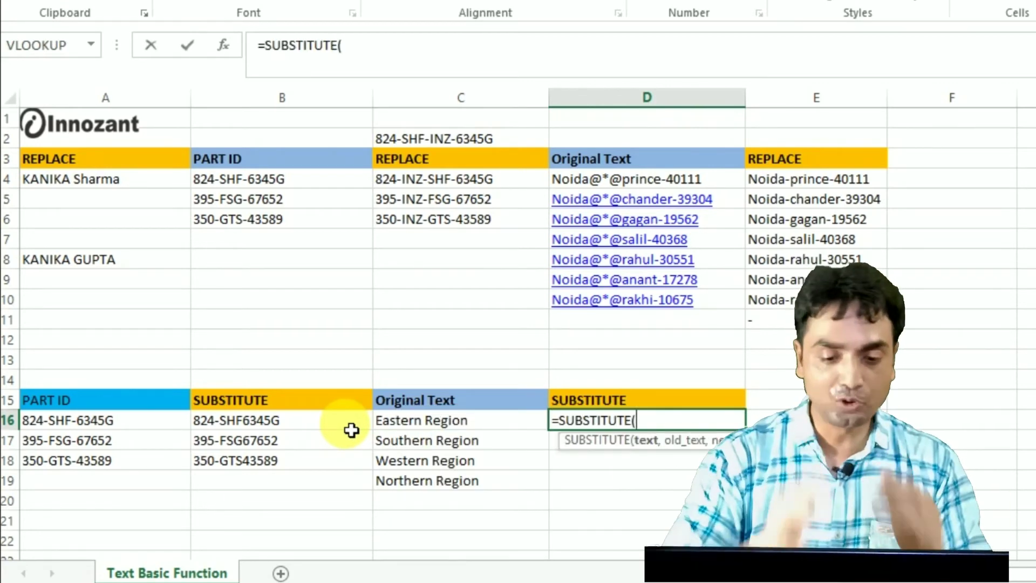
pyautogui.click(430, 426)
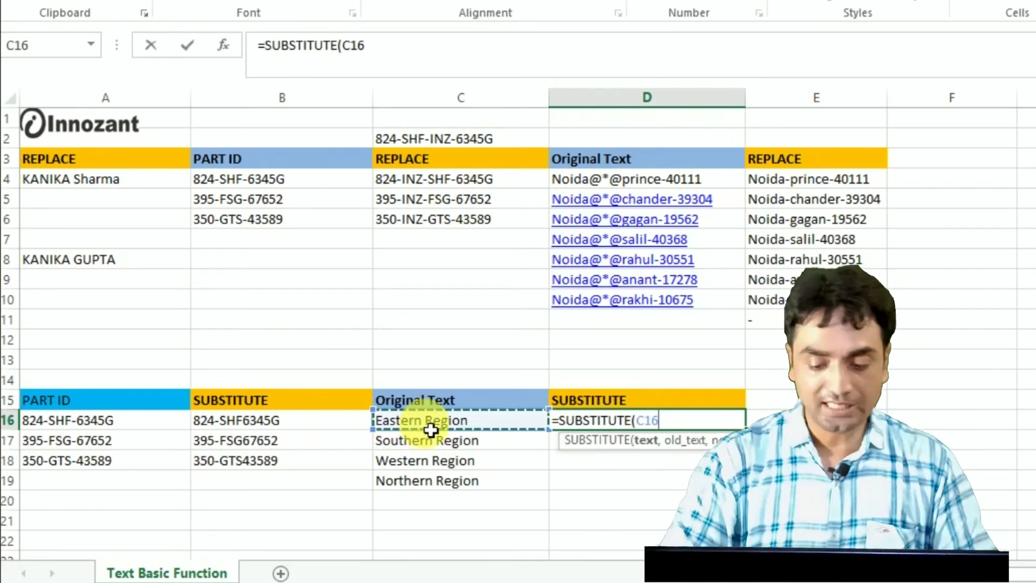
pyautogui.write(',"R')
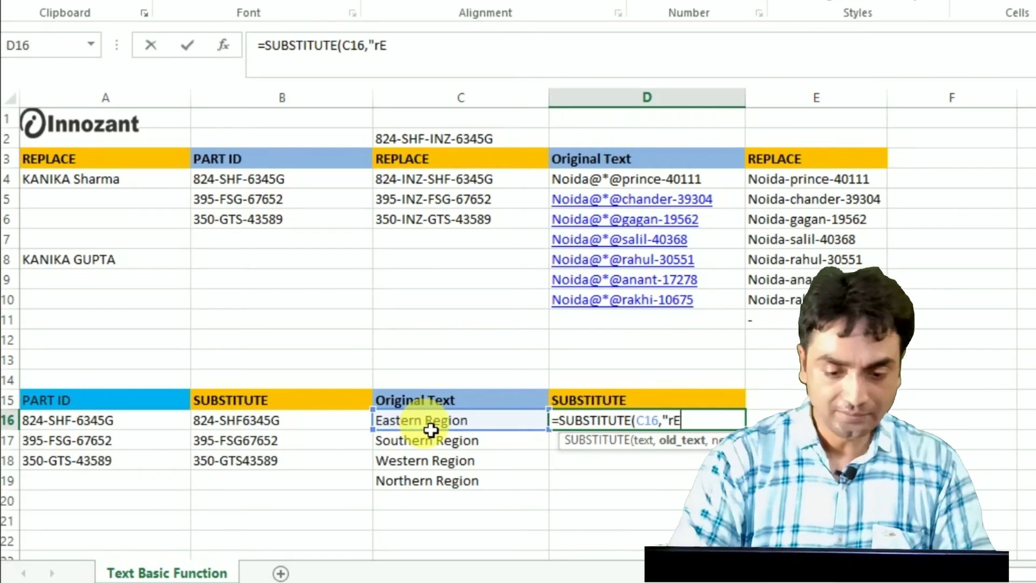
pyautogui.write('egion","X')
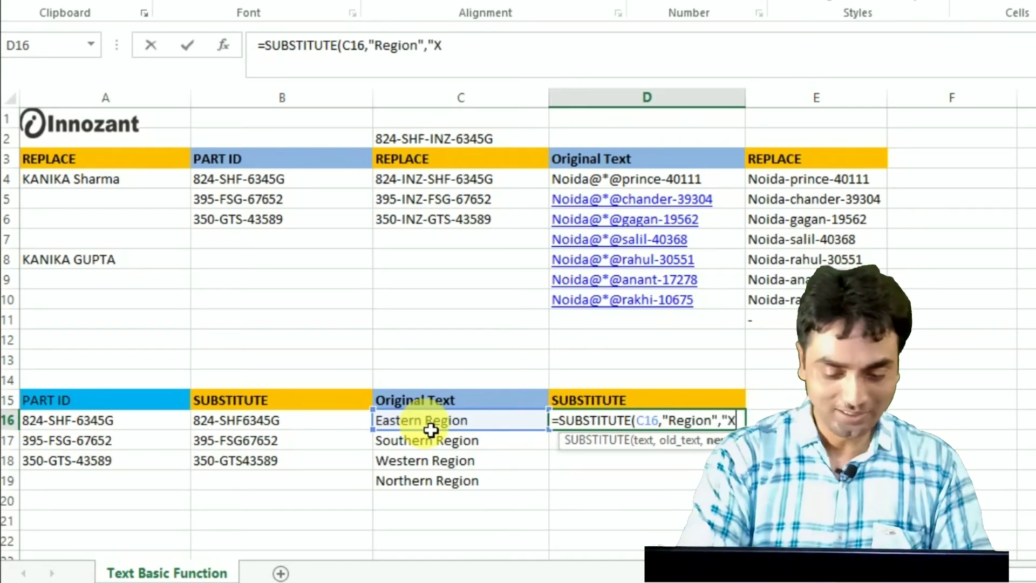
pyautogui.press('BackSpace')
pyautogui.write('Zone')
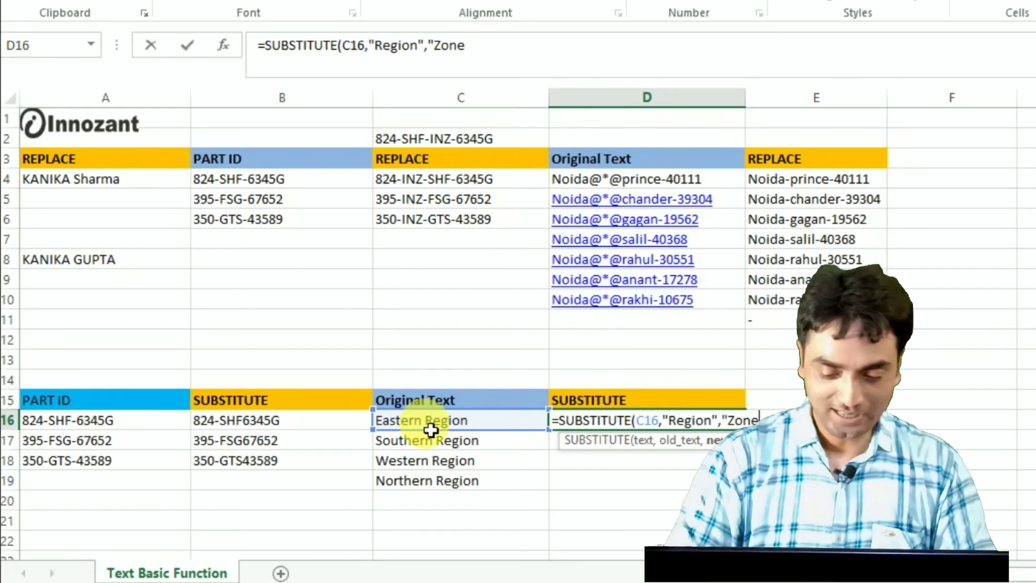
pyautogui.write('")')
pyautogui.press('Return')
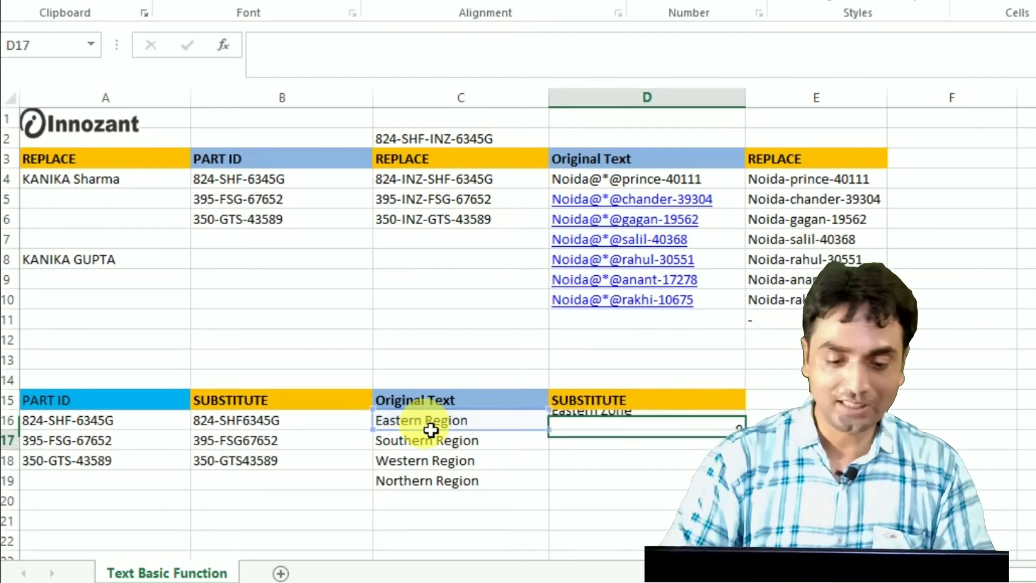
pyautogui.press('Up')
pyautogui.hotkey('shift', 'Down')
pyautogui.hotkey('shift', 'Down')
pyautogui.hotkey('shift', 'Down')
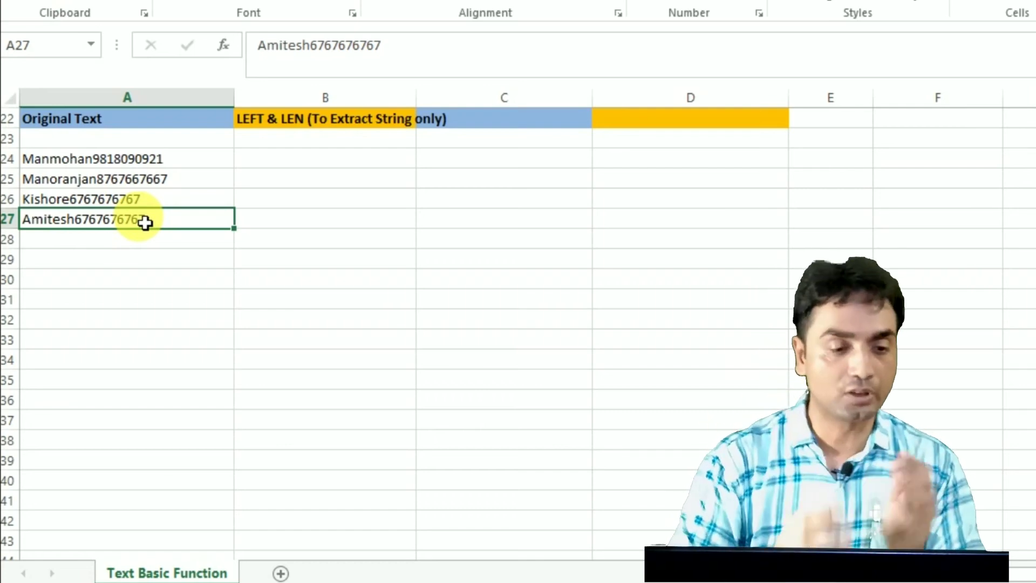
# Step through the four name-and-phone entries in A24:A27 and settle on B24
pyautogui.press('Up')
pyautogui.press('Up')
pyautogui.press('Up')
pyautogui.press('Up')
pyautogui.press('Right')
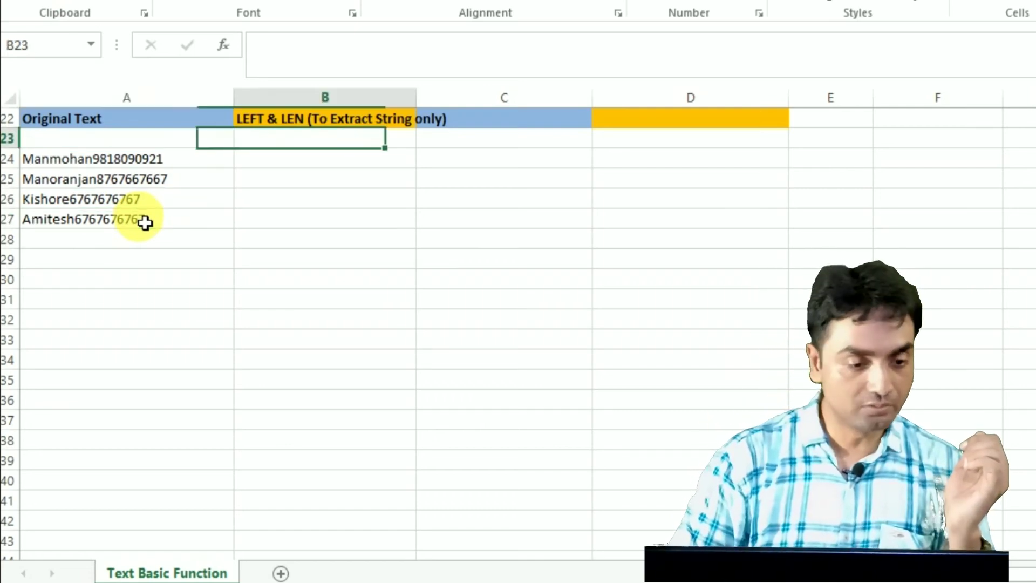
pyautogui.press('Left')
pyautogui.press('Up')
pyautogui.press('Down')
pyautogui.press('Down')
pyautogui.press('Down')
pyautogui.press('Up')
pyautogui.press('Down')
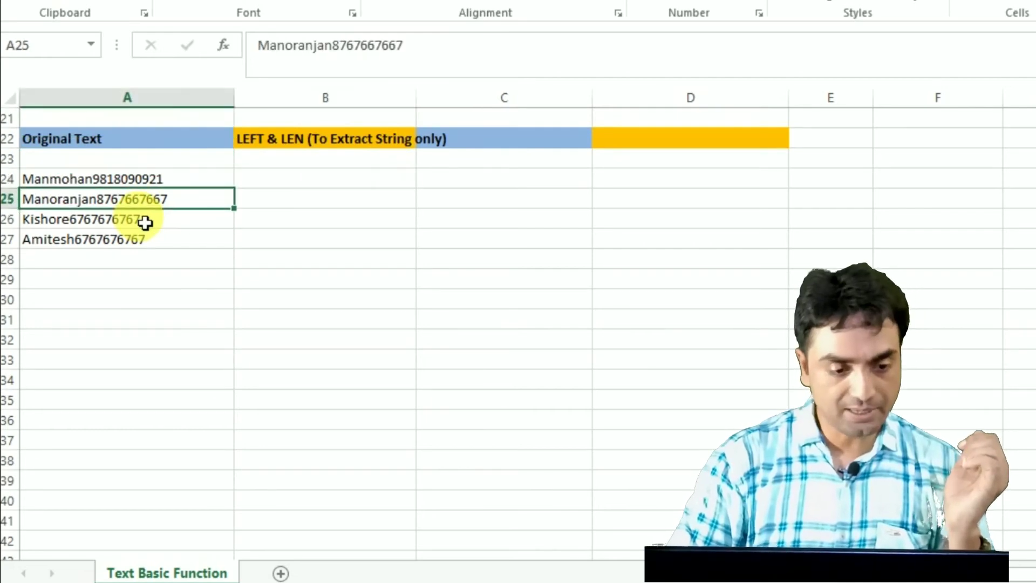
pyautogui.press('Up')
pyautogui.press('Right')
pyautogui.press('Left')
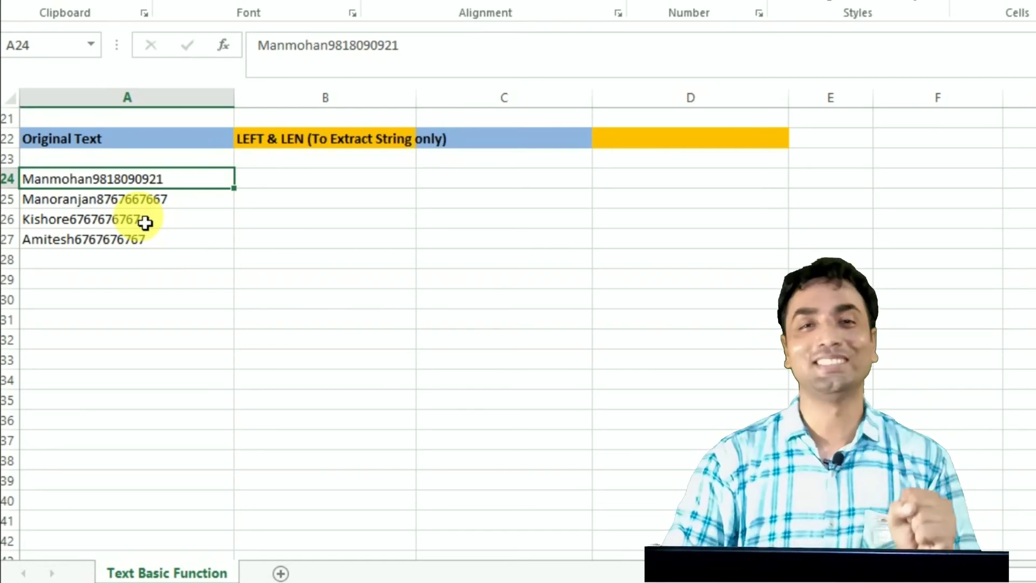
pyautogui.press('Right')
pyautogui.press('Left')
pyautogui.press('Down')
pyautogui.press('Down')
pyautogui.press('Down')
pyautogui.press('Up')
pyautogui.press('Up')
pyautogui.press('Up')
pyautogui.press('Right')
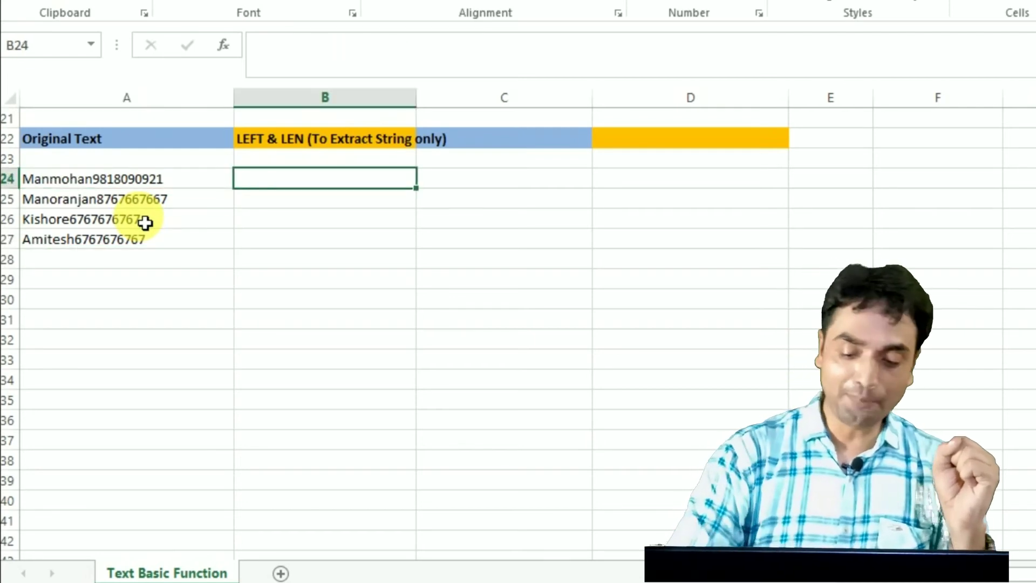
# Enter =LEN(A24) in B24, showing a total length of 18
pyautogui.write('=')
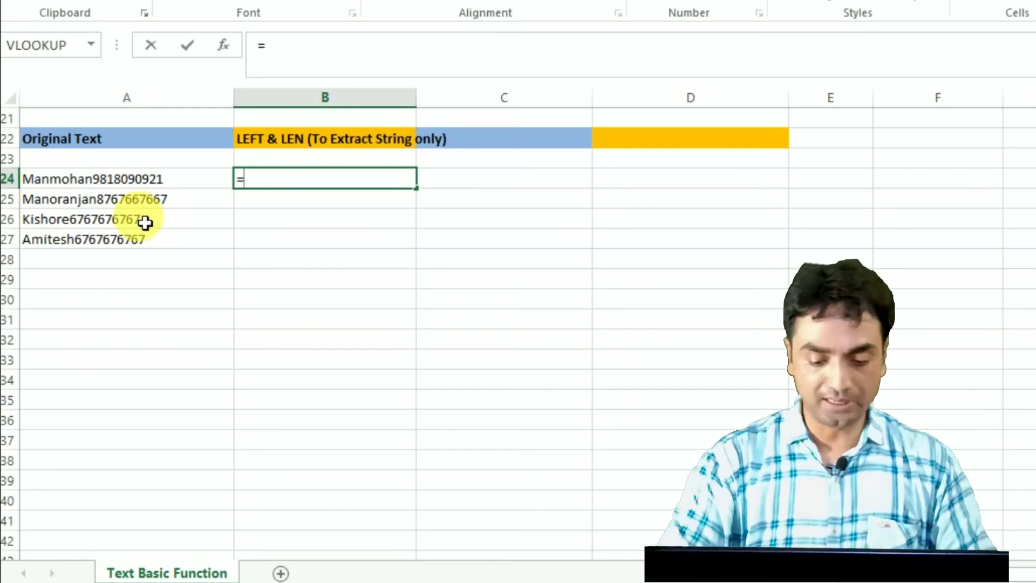
pyautogui.write('len')
pyautogui.press('Tab')
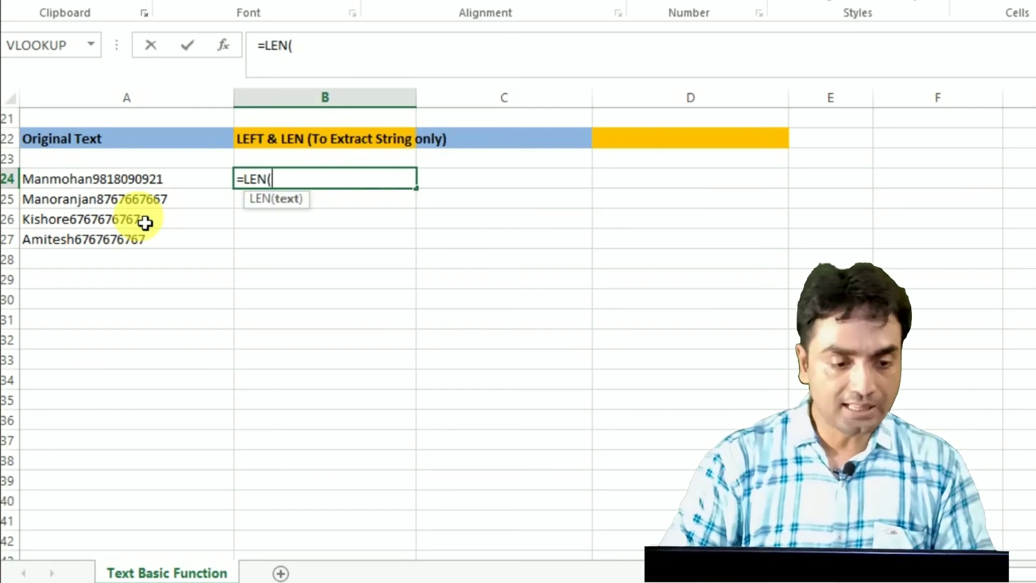
pyautogui.click(114, 187)
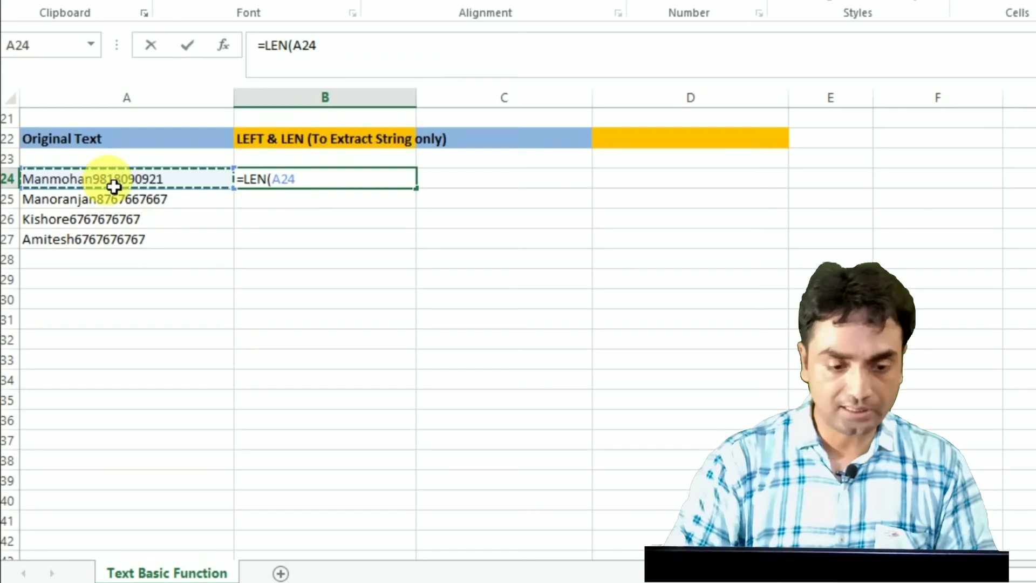
pyautogui.press('Return')
pyautogui.press('Up')
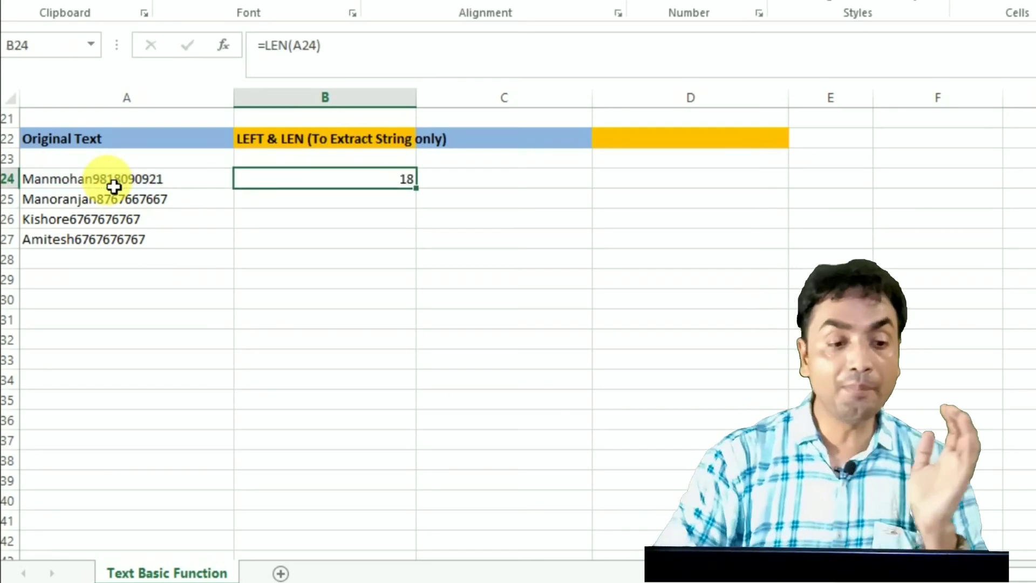
# Change B24 to =LEN(A24)-10 to get the name length 8, then clear it
pyautogui.doubleClick(326, 189)
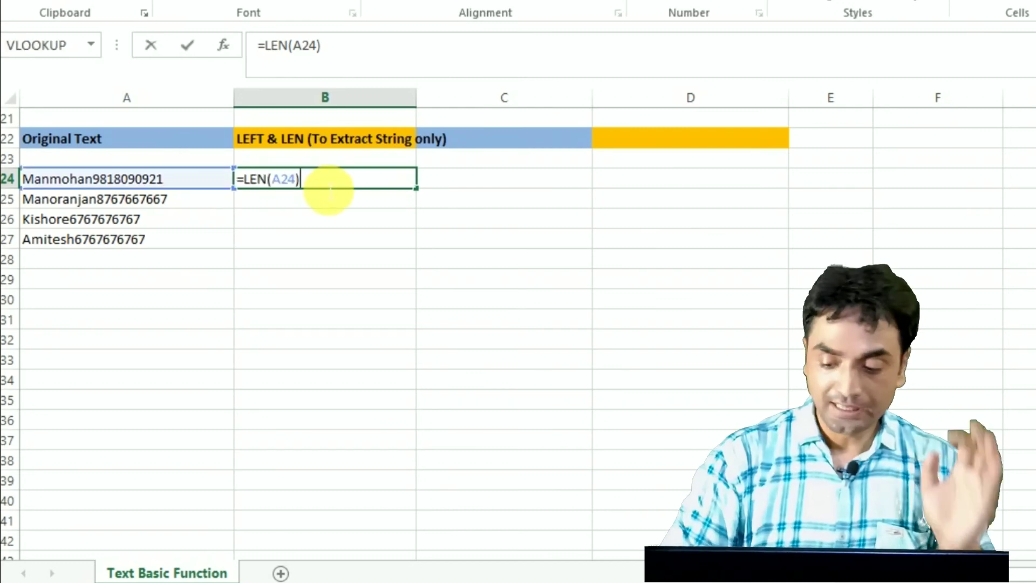
pyautogui.write('-10')
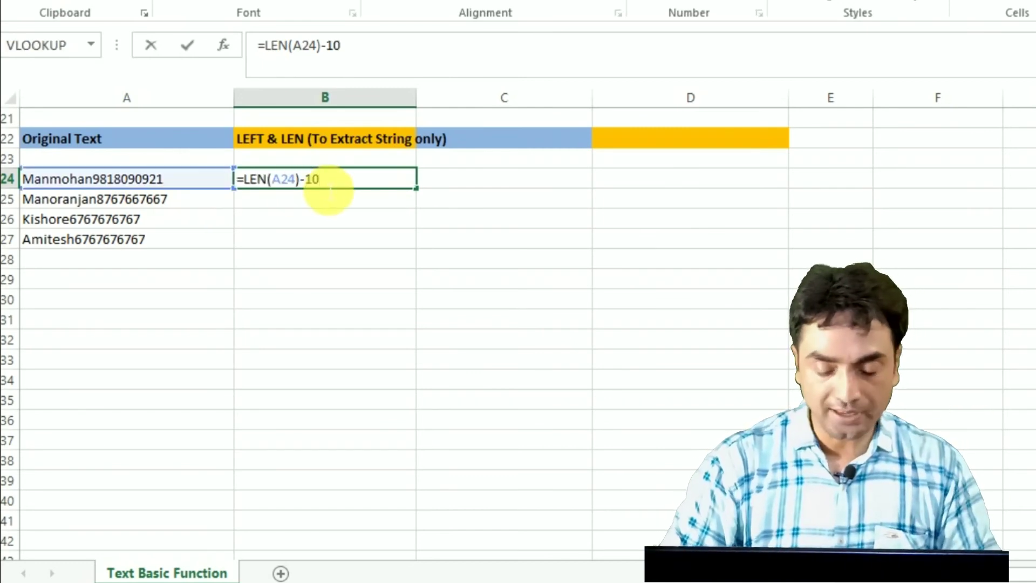
pyautogui.press('Return')
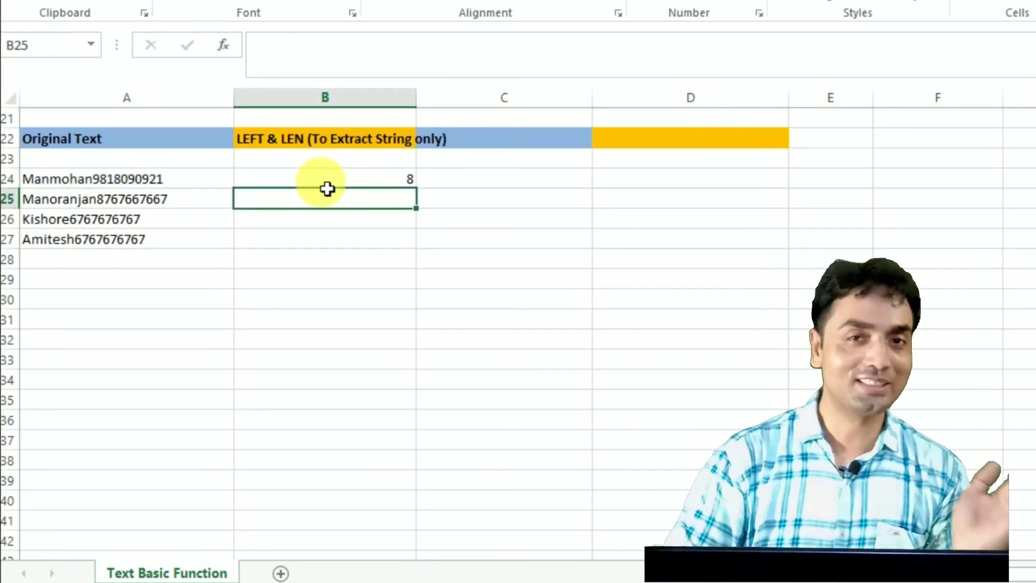
pyautogui.click(359, 186)
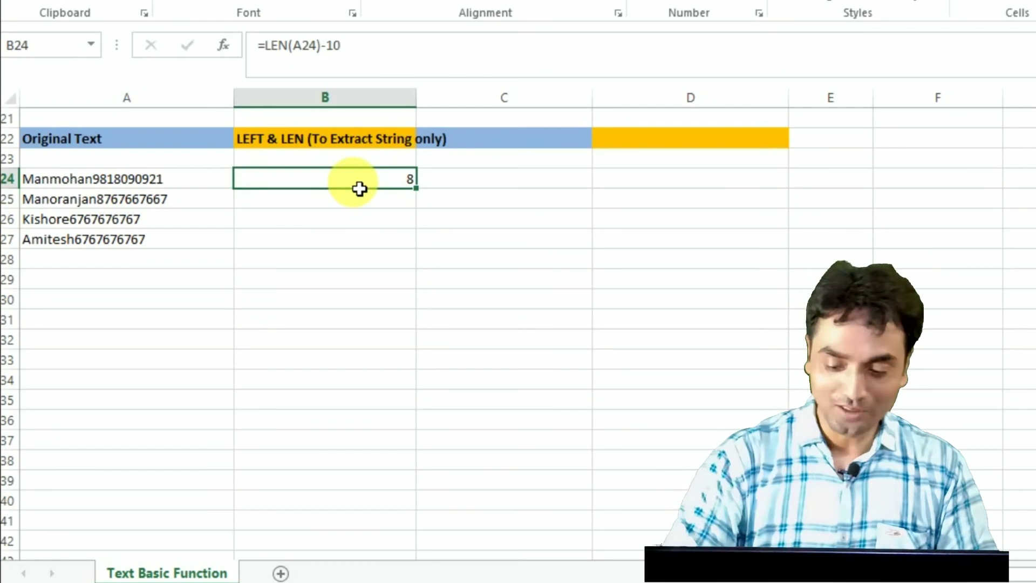
pyautogui.press('Delete')
# Enter =LEFT(A24,LEN(A24)-10) in B24 to strip the phone digits from the first entry
pyautogui.write('=le')
pyautogui.press('Tab')
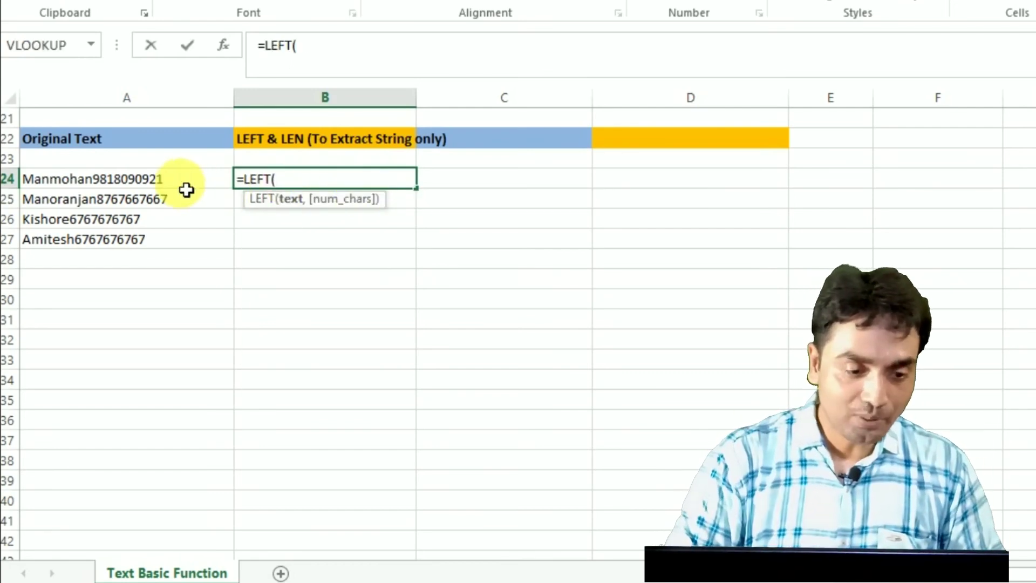
pyautogui.click(178, 185)
pyautogui.write(',')
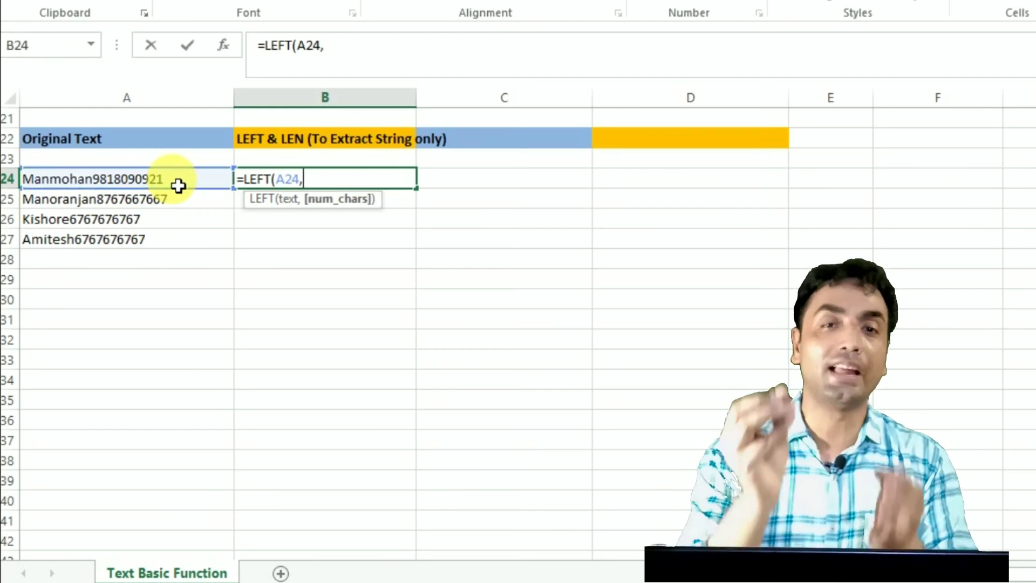
pyautogui.write('len')
pyautogui.press('Tab')
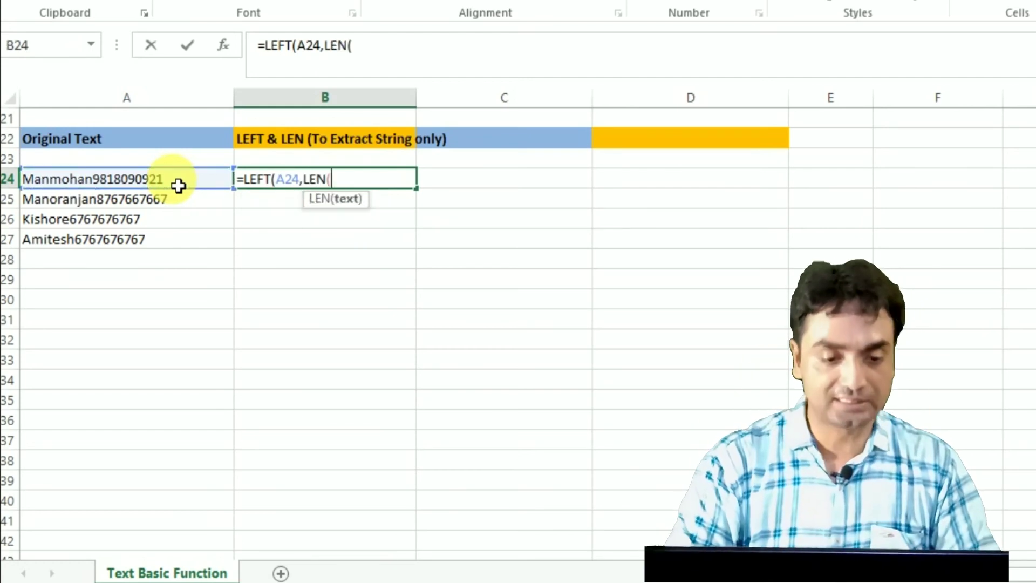
pyautogui.click(169, 186)
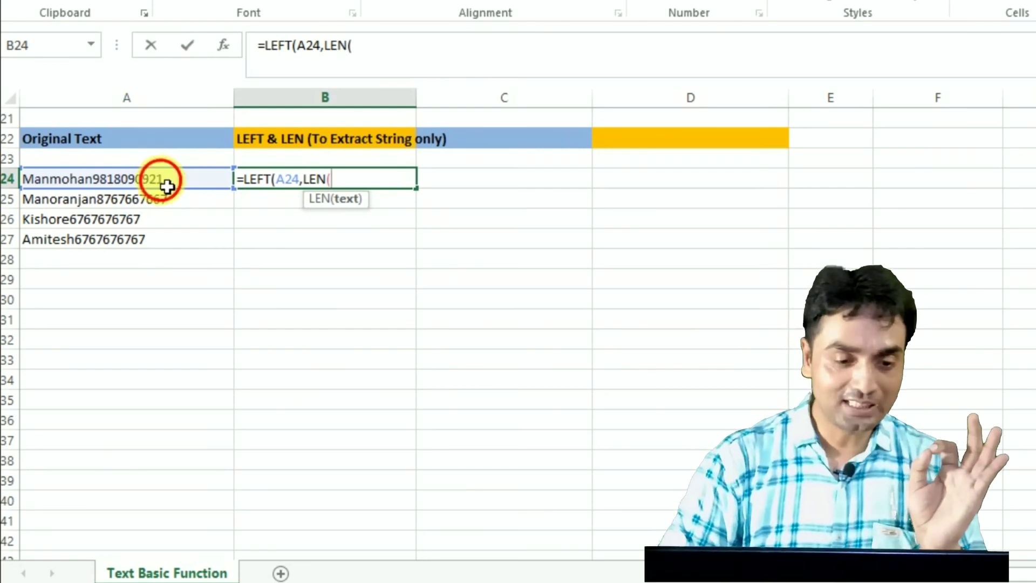
pyautogui.write(')')
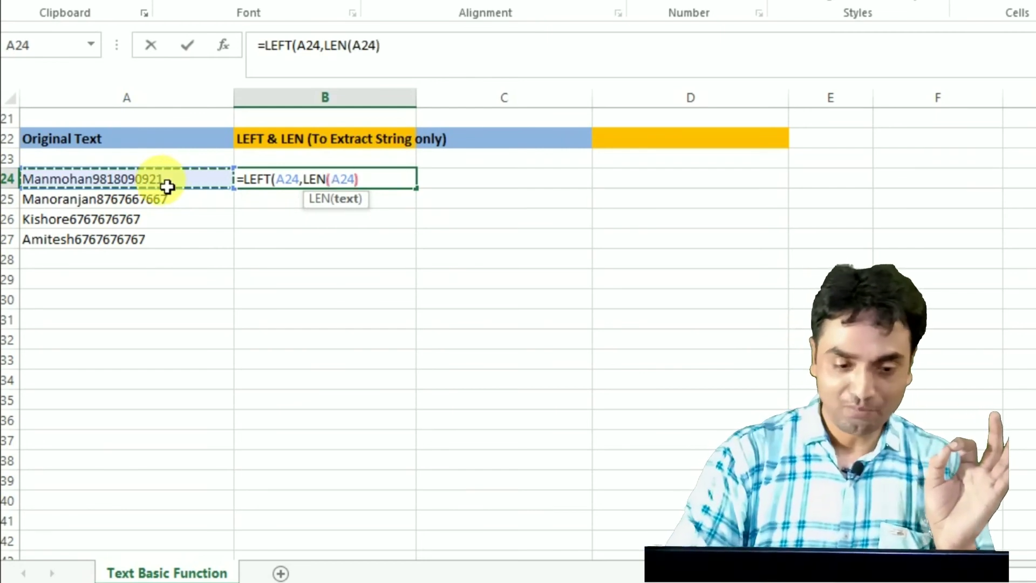
pyautogui.write('-10')
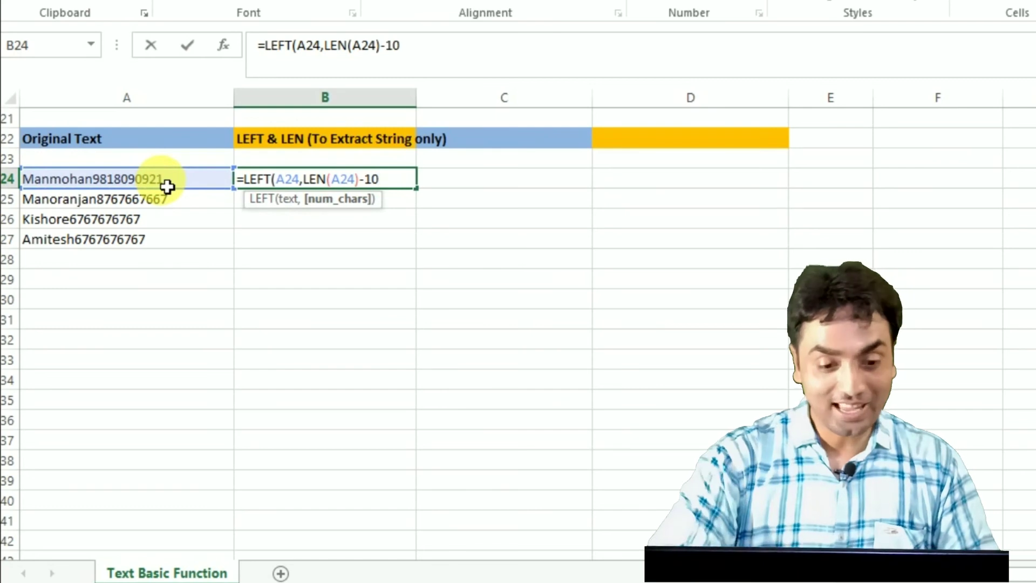
pyautogui.write(')')
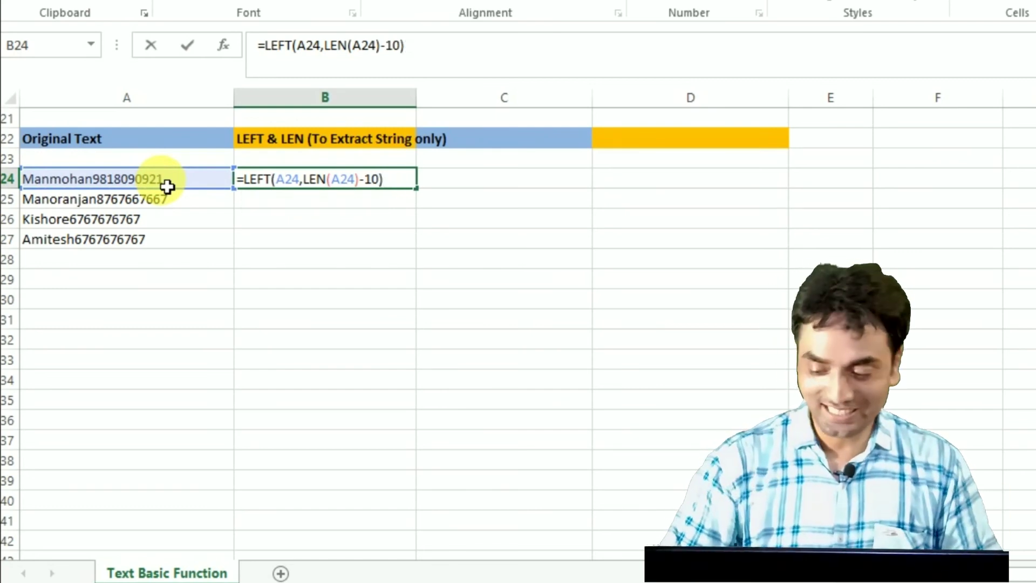
pyautogui.press('Return')
# Fill the LEFT formula down through B24:B27 and review B24's formula
pyautogui.press('Up')
pyautogui.hotkey('shift', 'Down')
pyautogui.hotkey('shift', 'Down')
pyautogui.hotkey('shift', 'Down')
pyautogui.hotkey('ctrl', 'd')
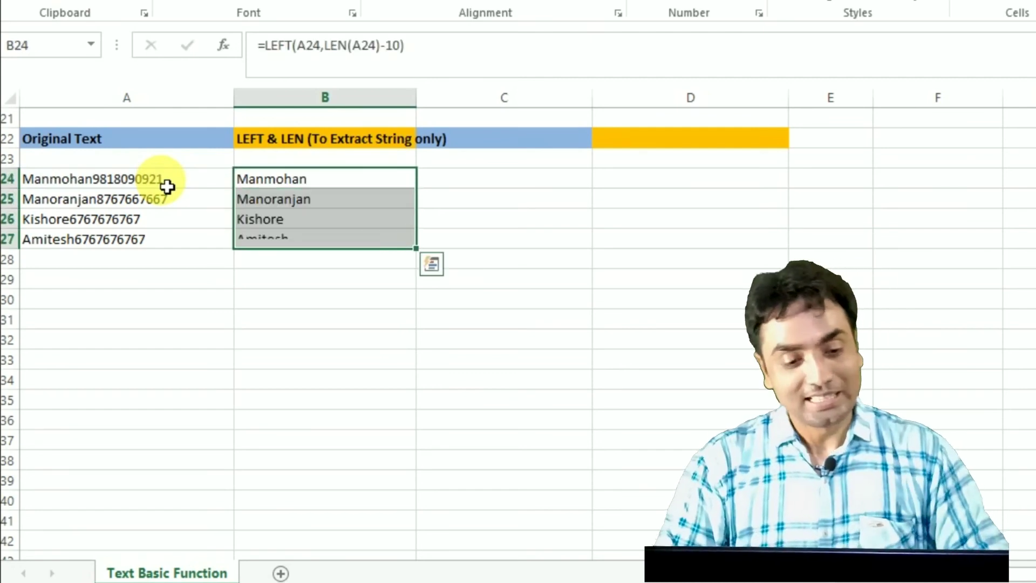
pyautogui.doubleClick(277, 183)
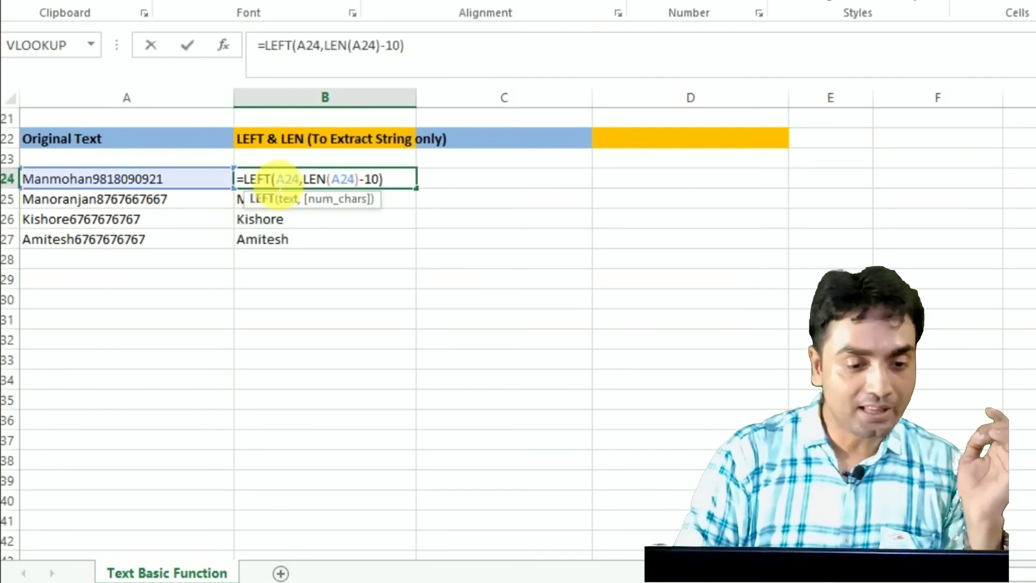